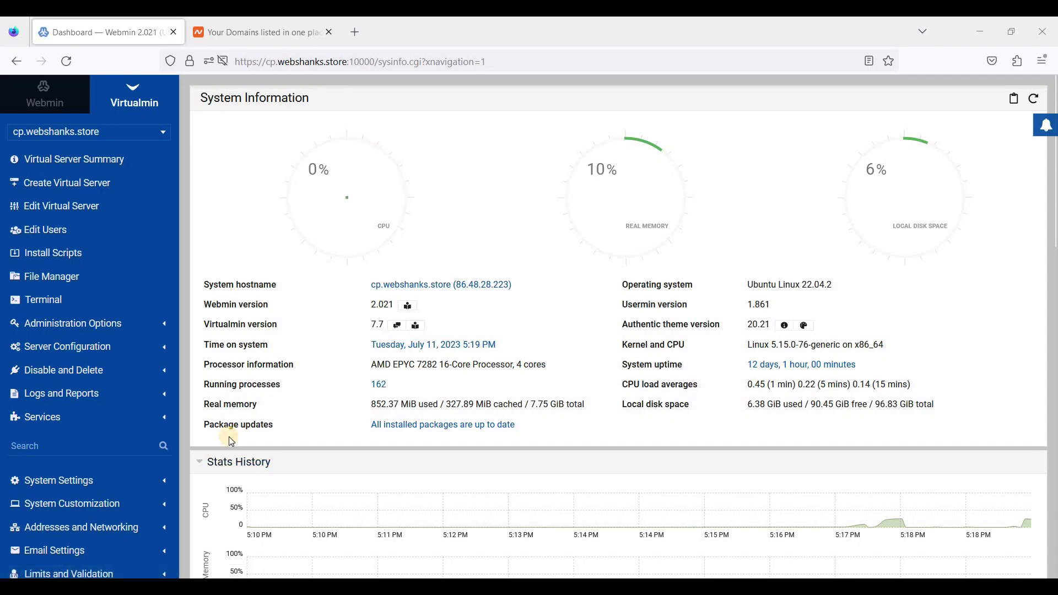
Create the webshanks.store server with a generated admin password and generated SSH key pair.
left_click(77, 190)
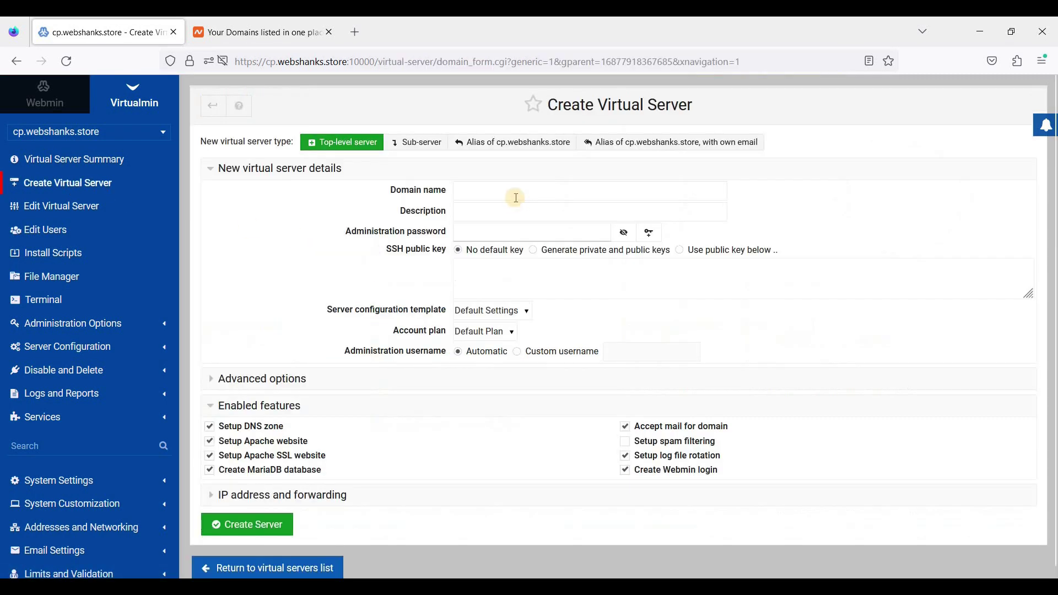
left_click(516, 194)
type("websha")
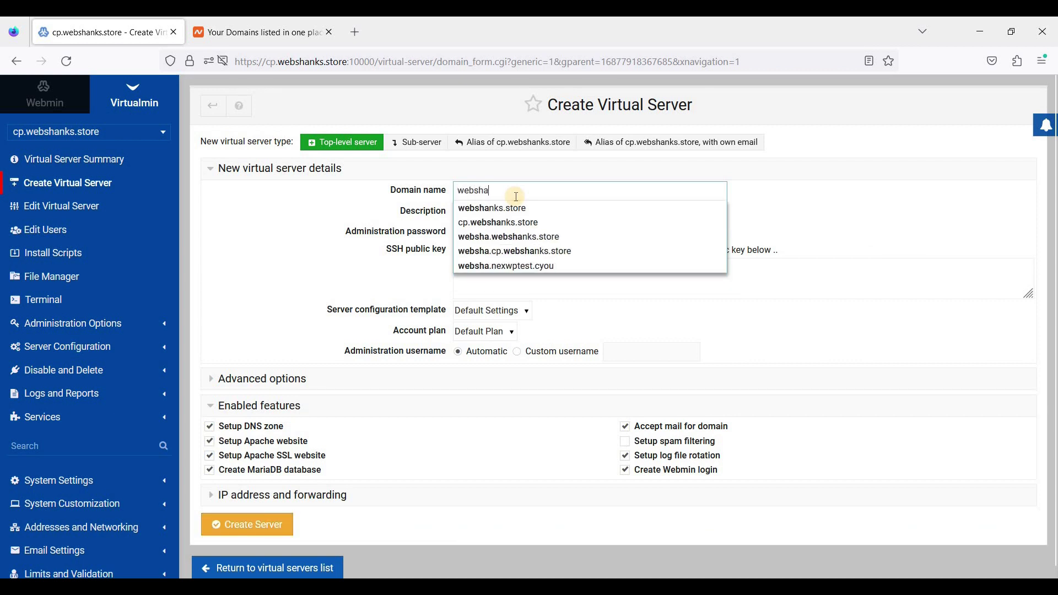
type("nks.store")
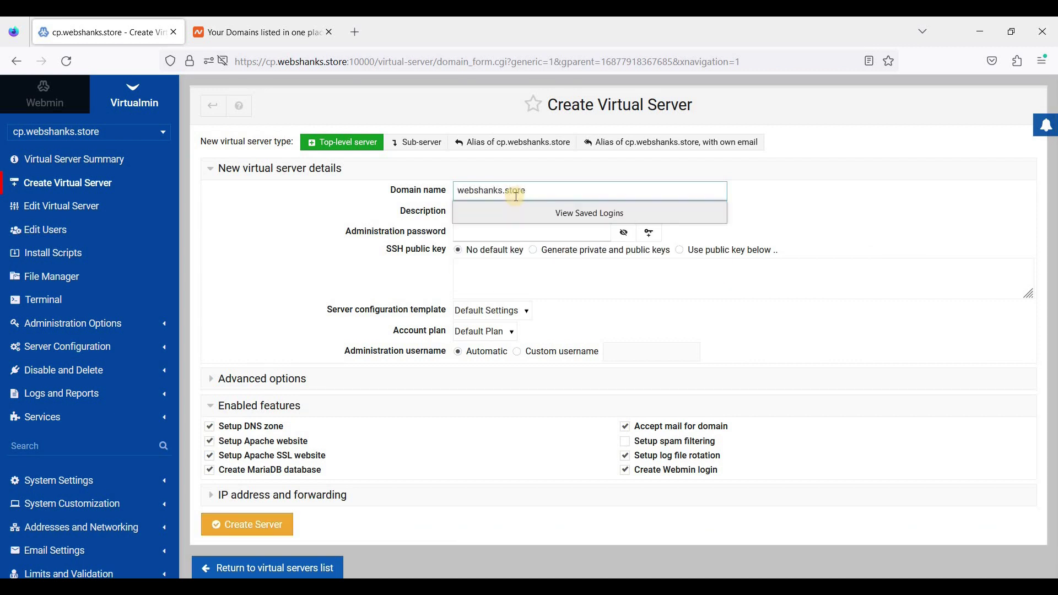
left_click(574, 227)
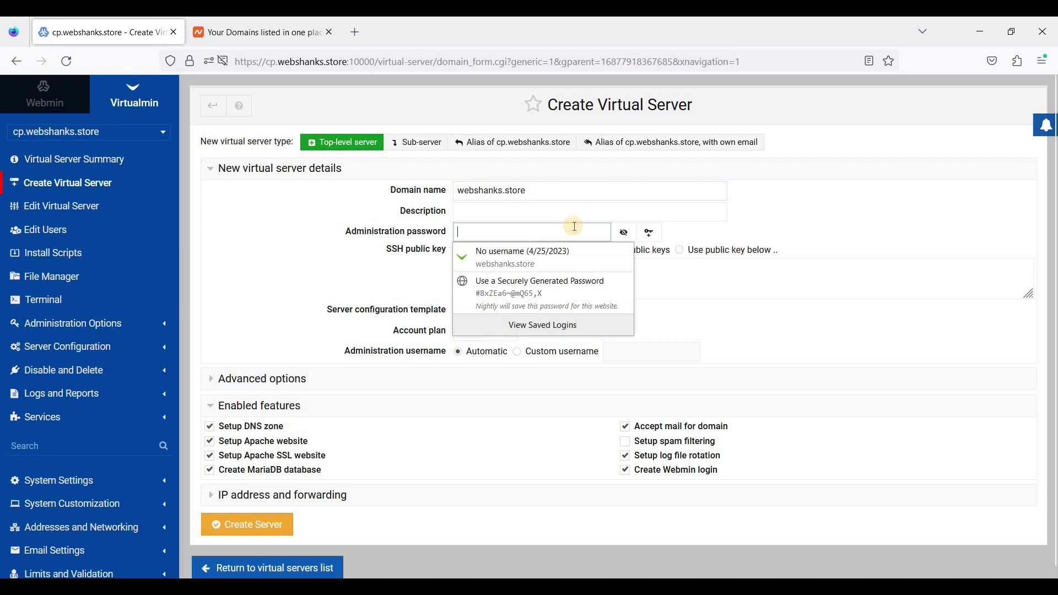
left_click(650, 234)
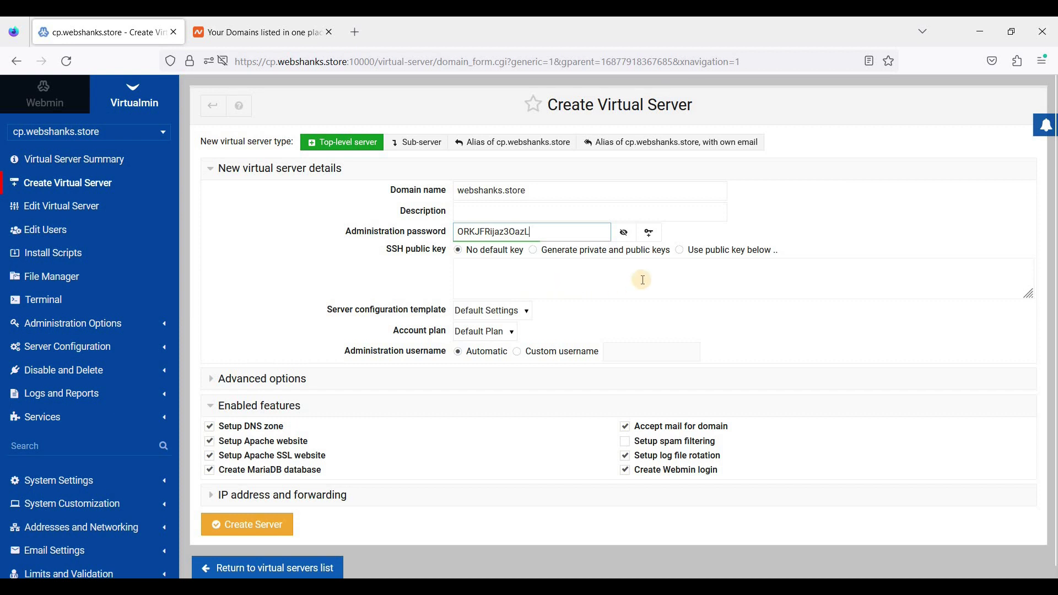
left_click(533, 250)
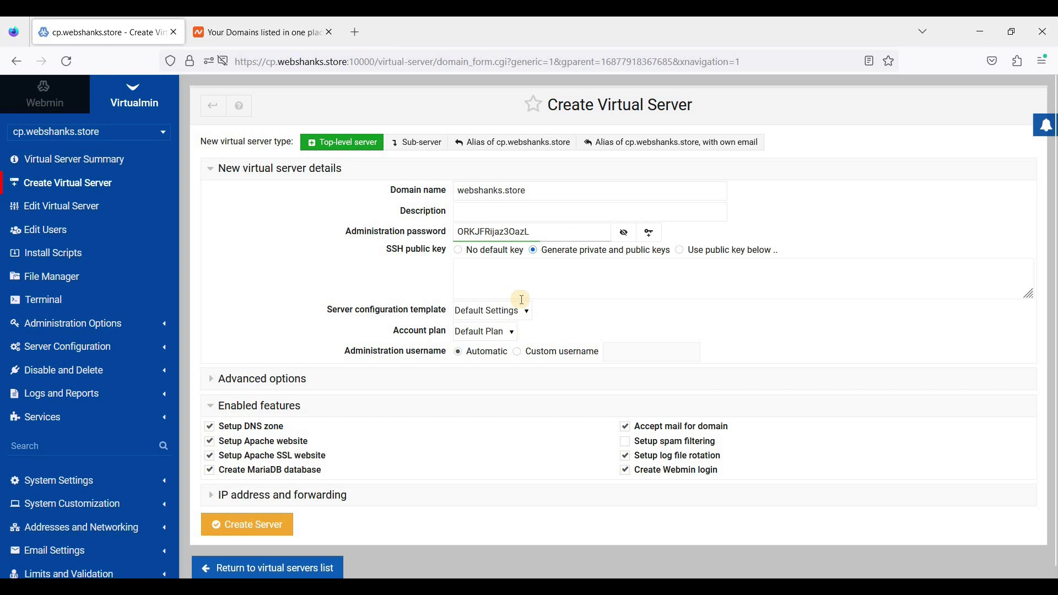
left_click(262, 533)
left_click(254, 523)
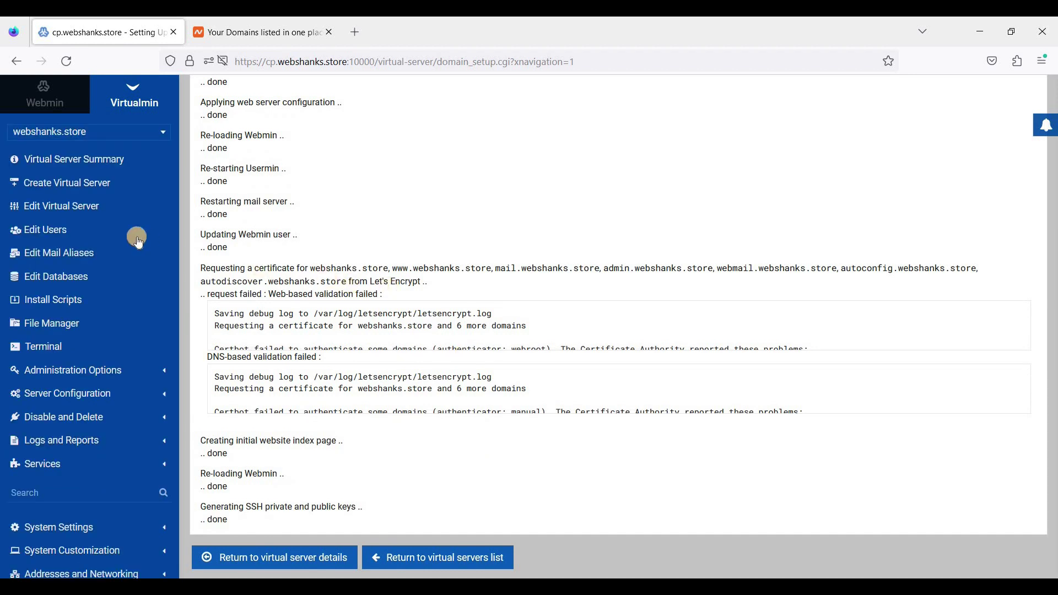
Fill in domain sub.webshanks.store, generate its admin password and SSH keys, and create it.
left_click(77, 187)
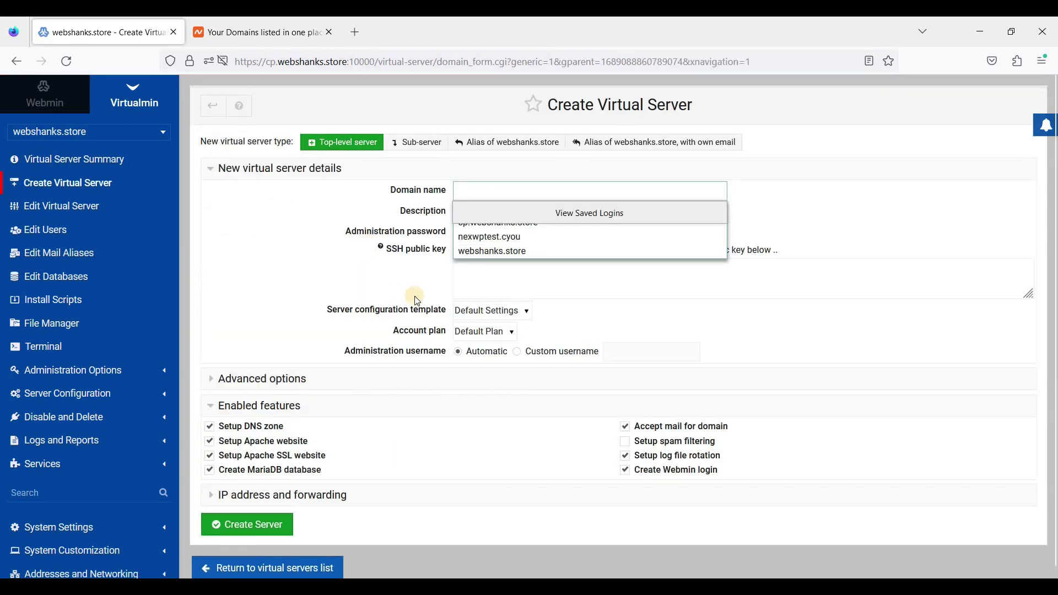
type("sub")
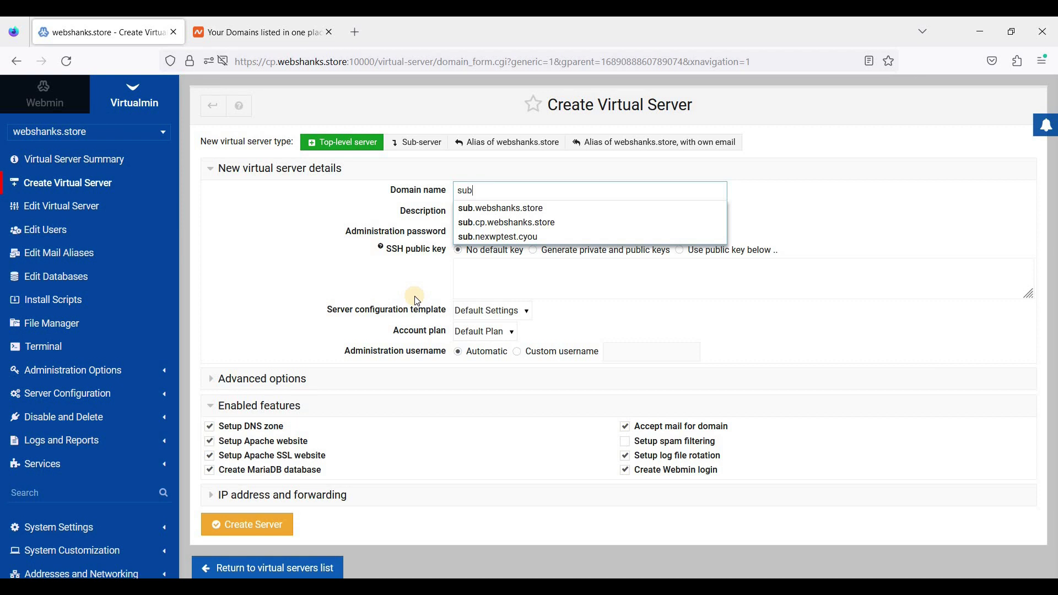
type(".webshanks.store")
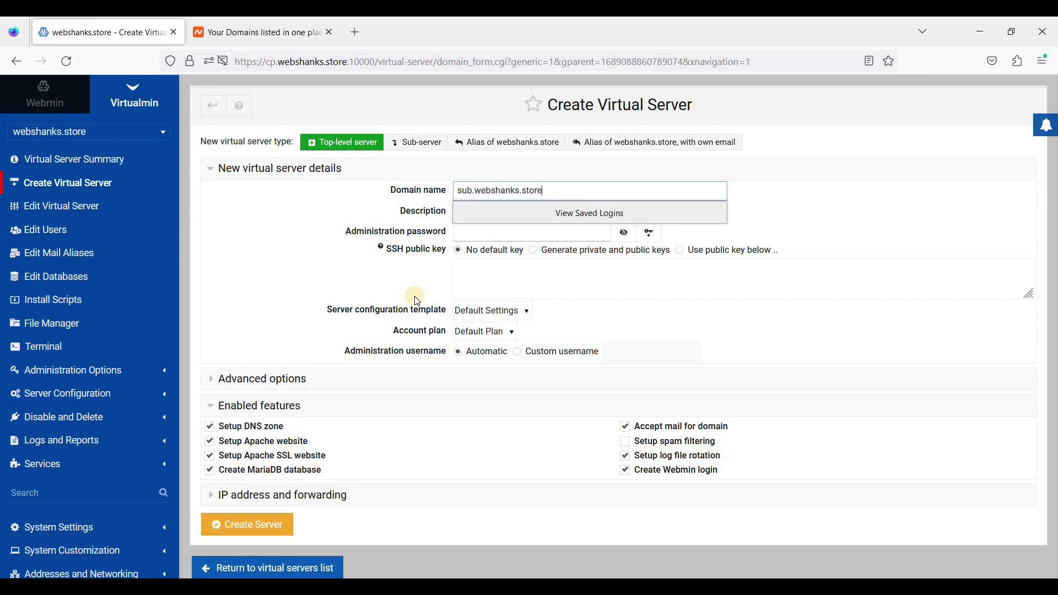
left_click(603, 242)
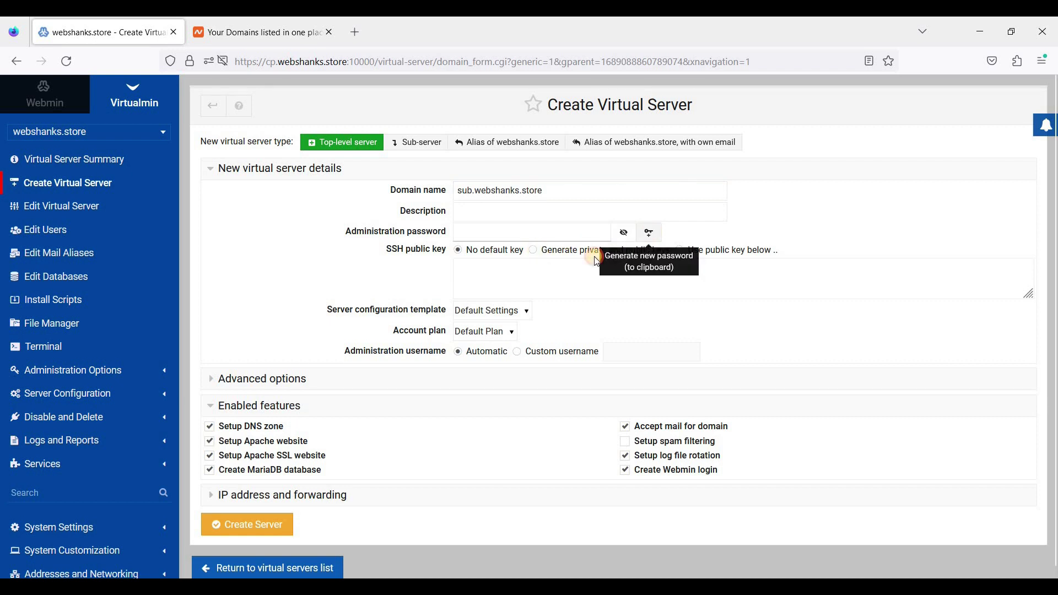
left_click(652, 234)
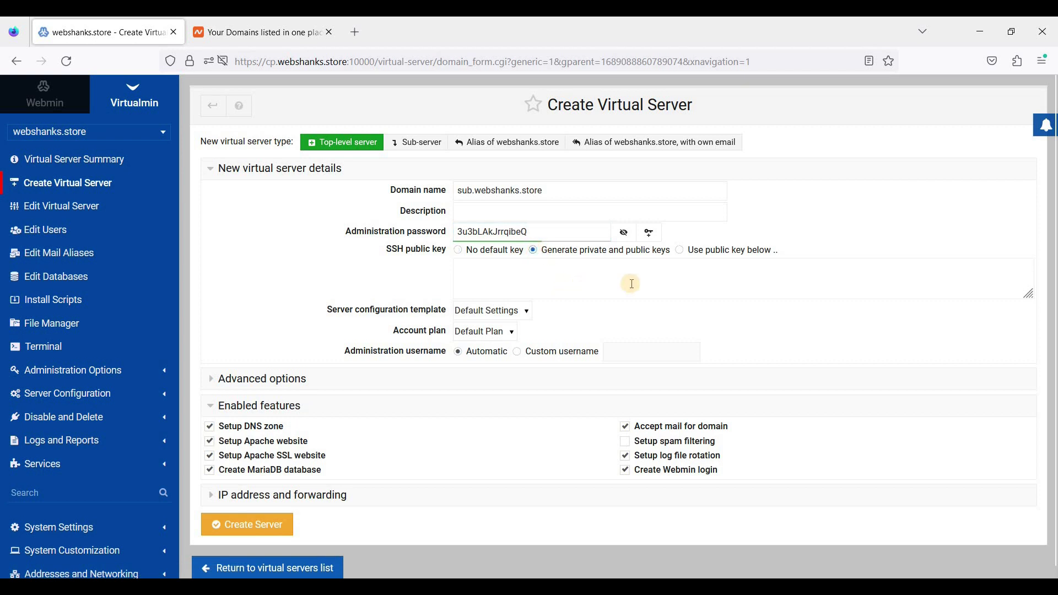
scroll(644, 441, "down", 1)
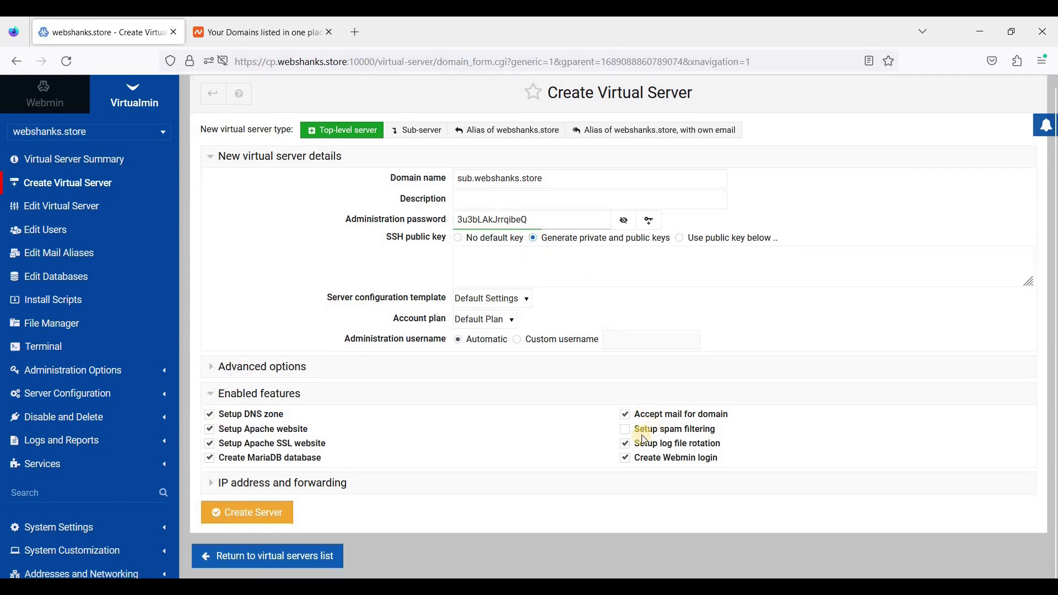
left_click(277, 512)
left_click(257, 521)
Submit sub.webshanks.store, then open webshanks.store's summary with Server Configuration expanded.
left_click(240, 517)
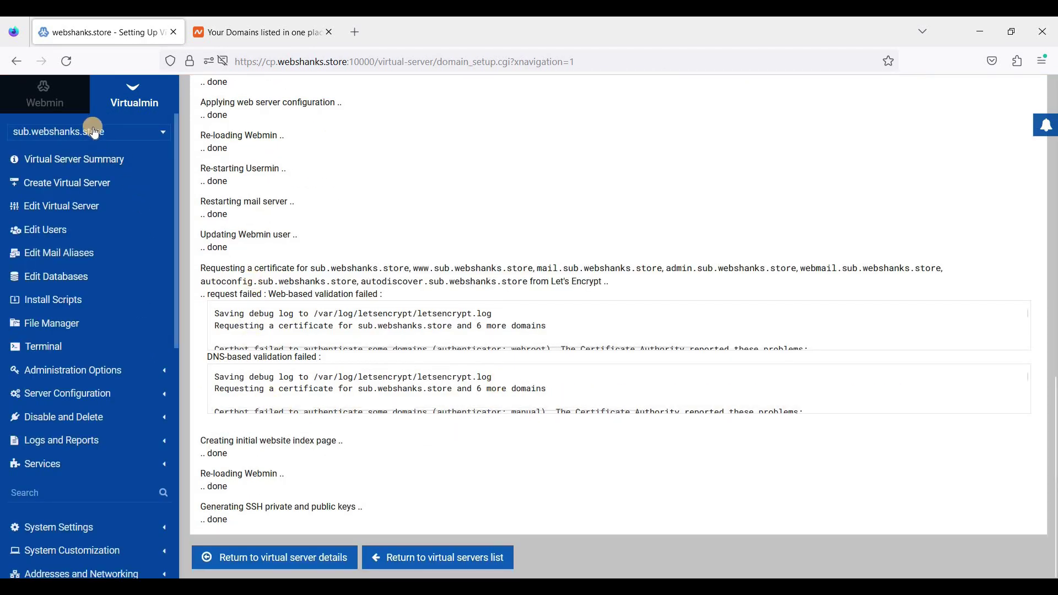
left_click(115, 134)
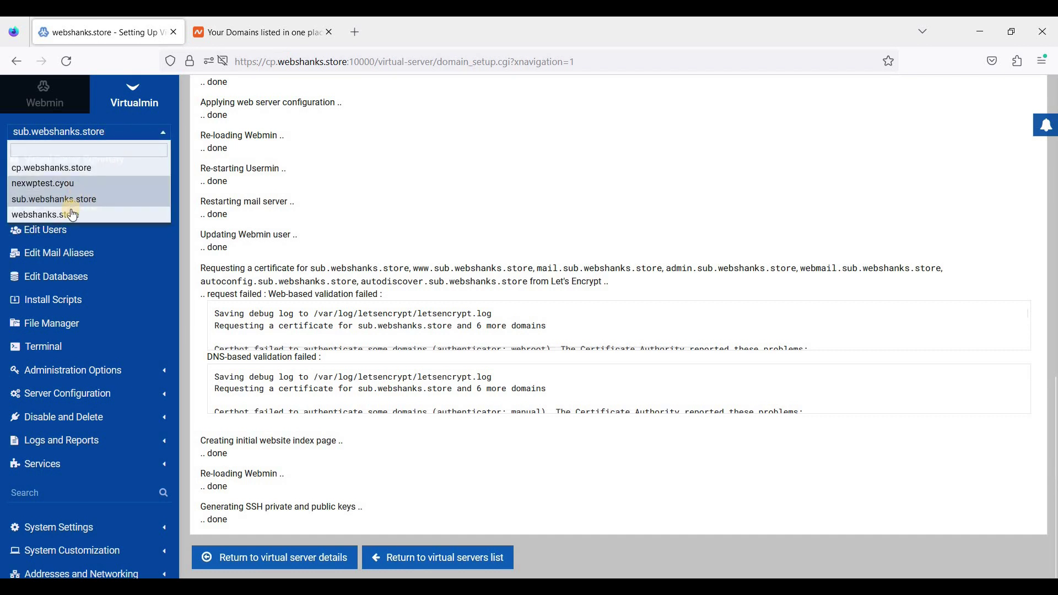
left_click(131, 215)
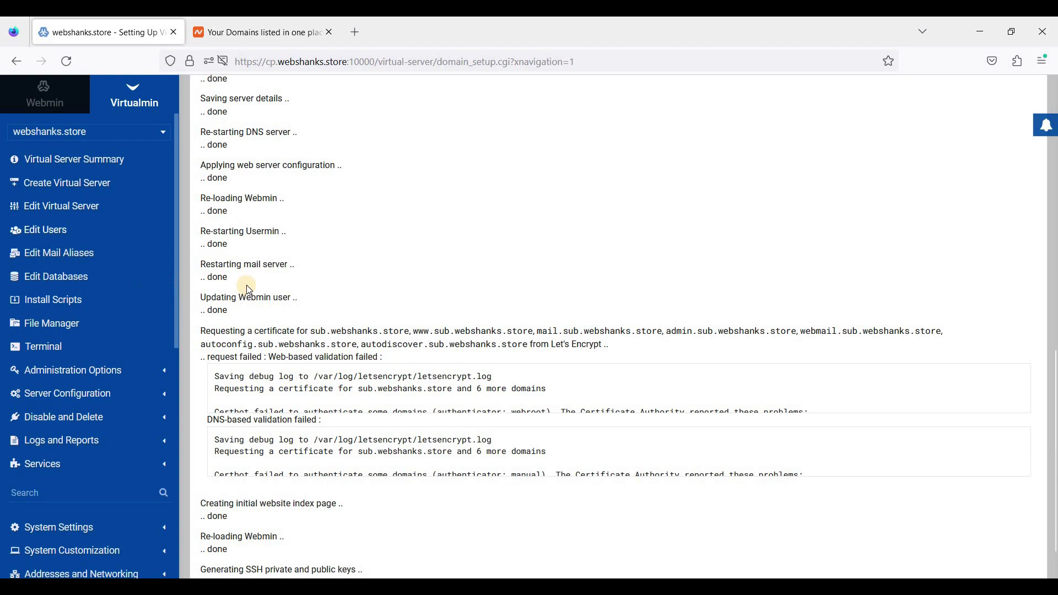
left_click(94, 157)
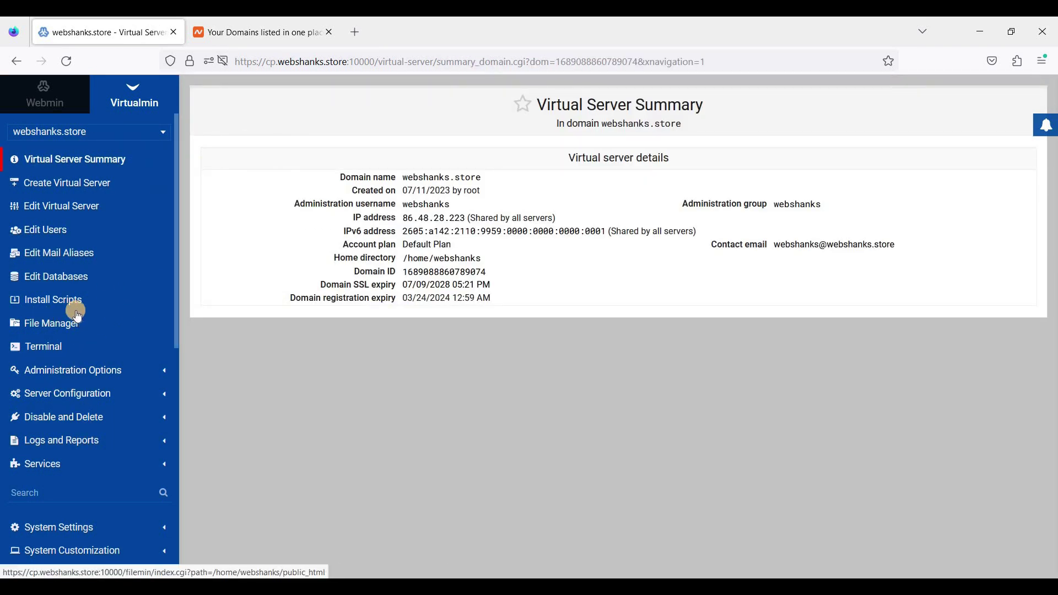
left_click(113, 396)
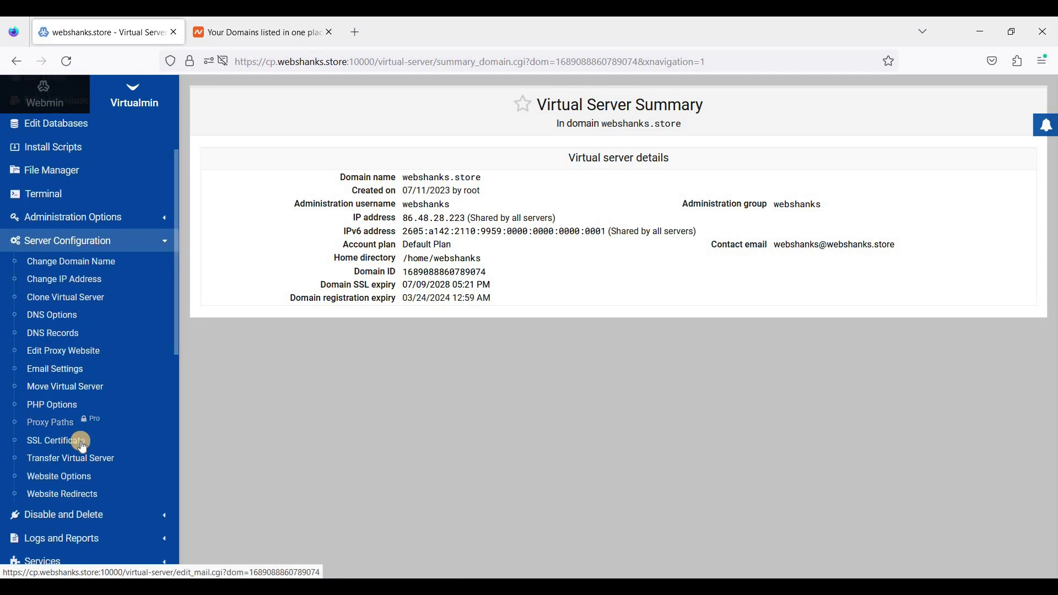
left_click(134, 423)
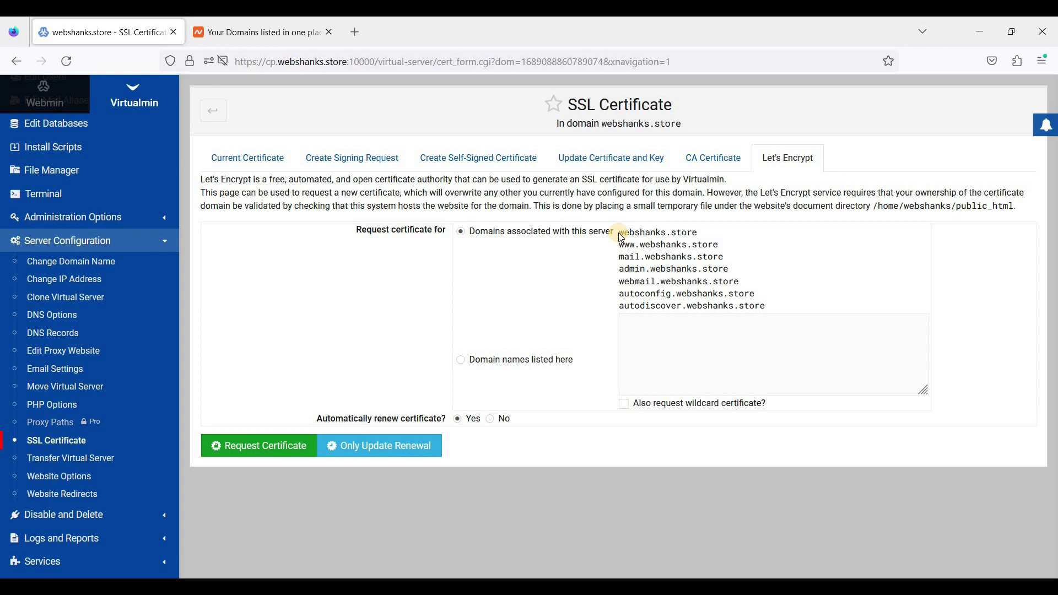
left_click_drag(716, 247, 619, 232)
key("ctrl+c")
right_click(673, 248)
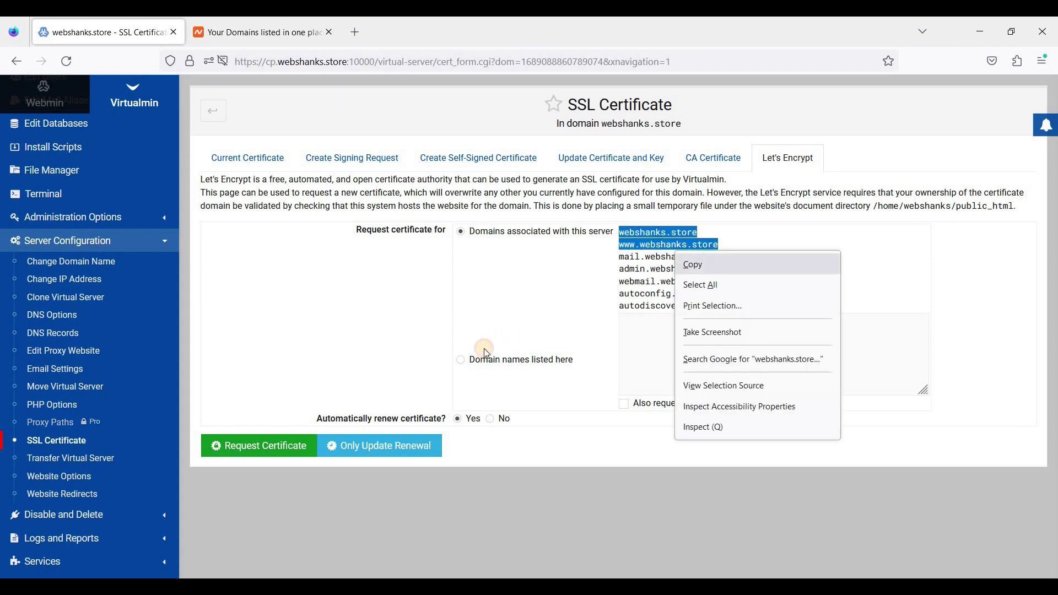
left_click(492, 347)
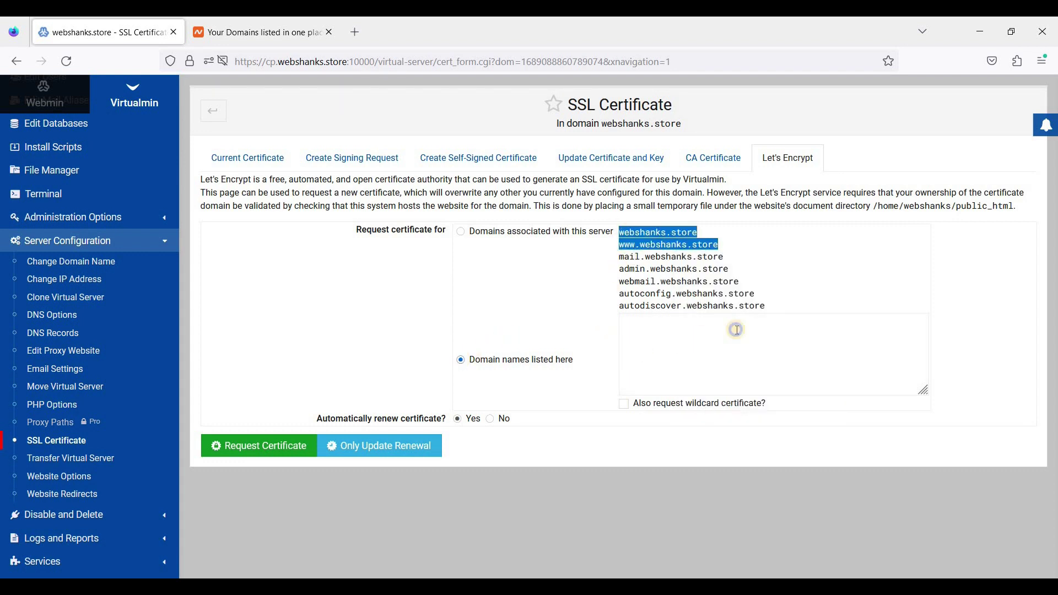
right_click(685, 346)
left_click(721, 448)
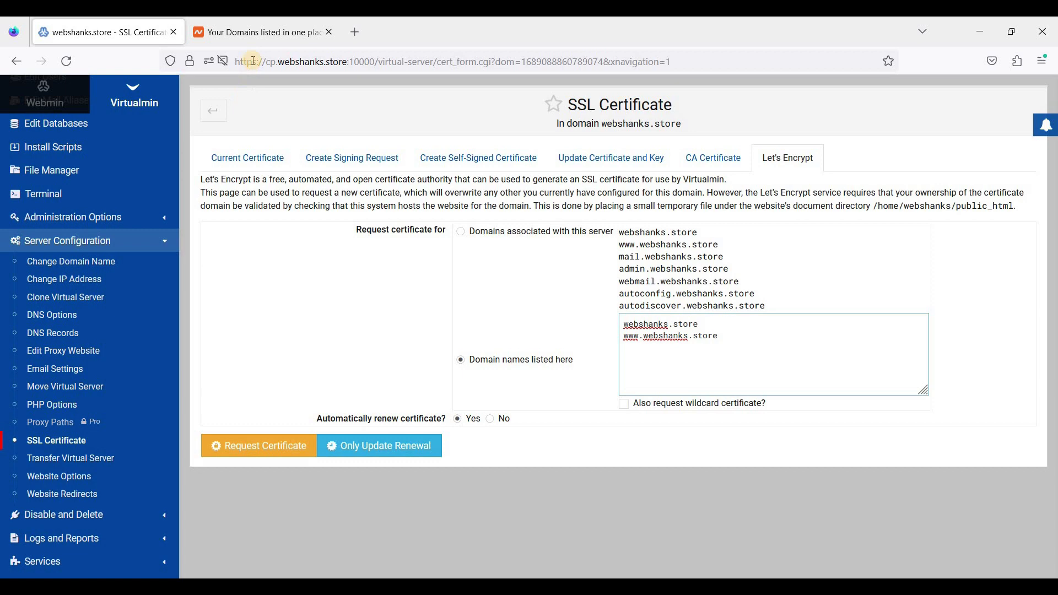
left_click(269, 34)
Open webshanks.store's Namecheap Advanced DNS and tick the @ A record pointing to 86.48.28.223.
scroll(422, 280, "down", 2)
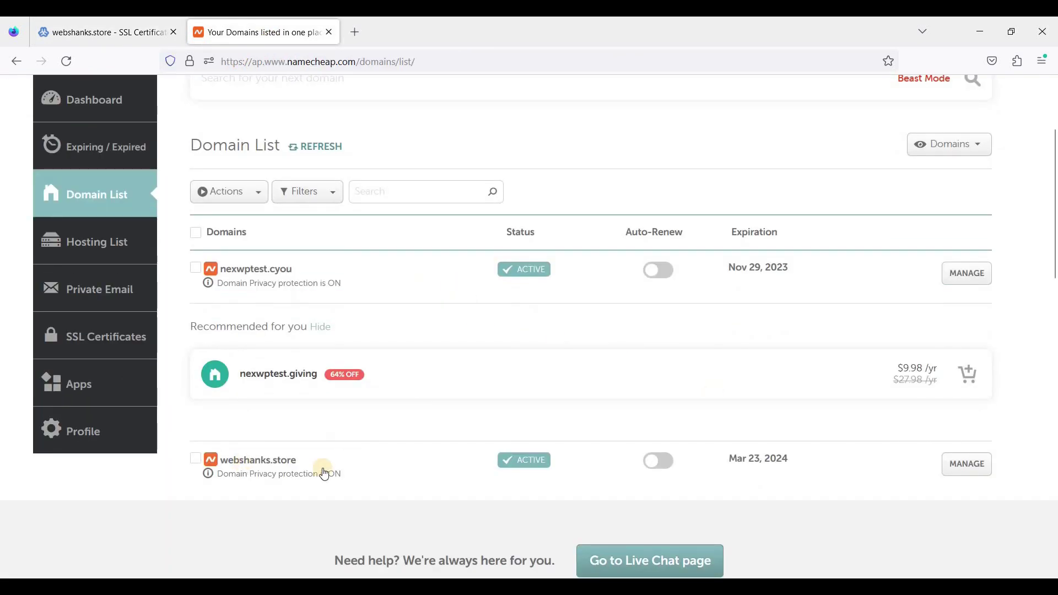
left_click(967, 464)
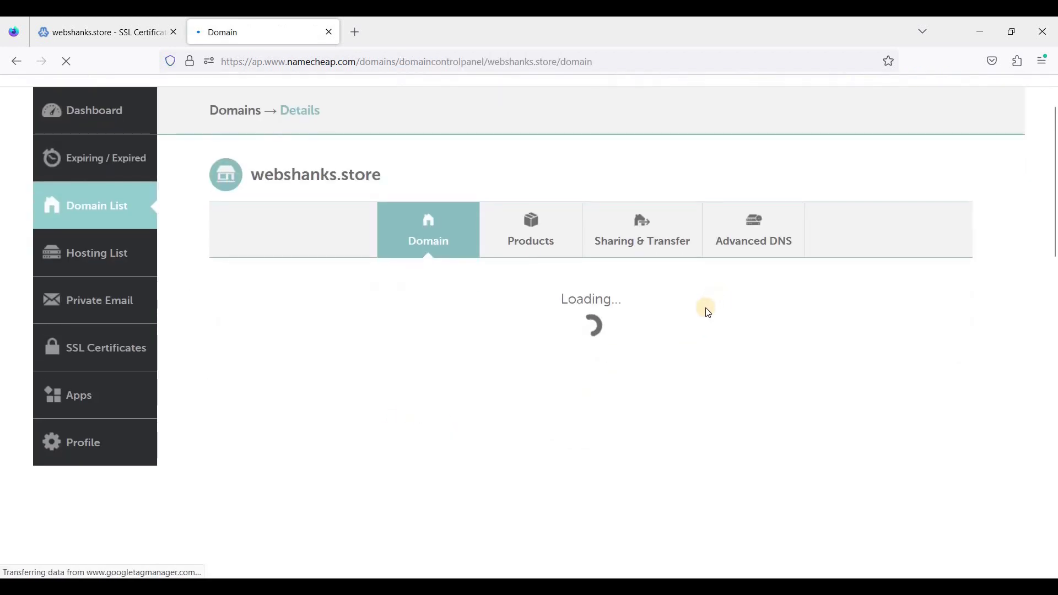
left_click(731, 253)
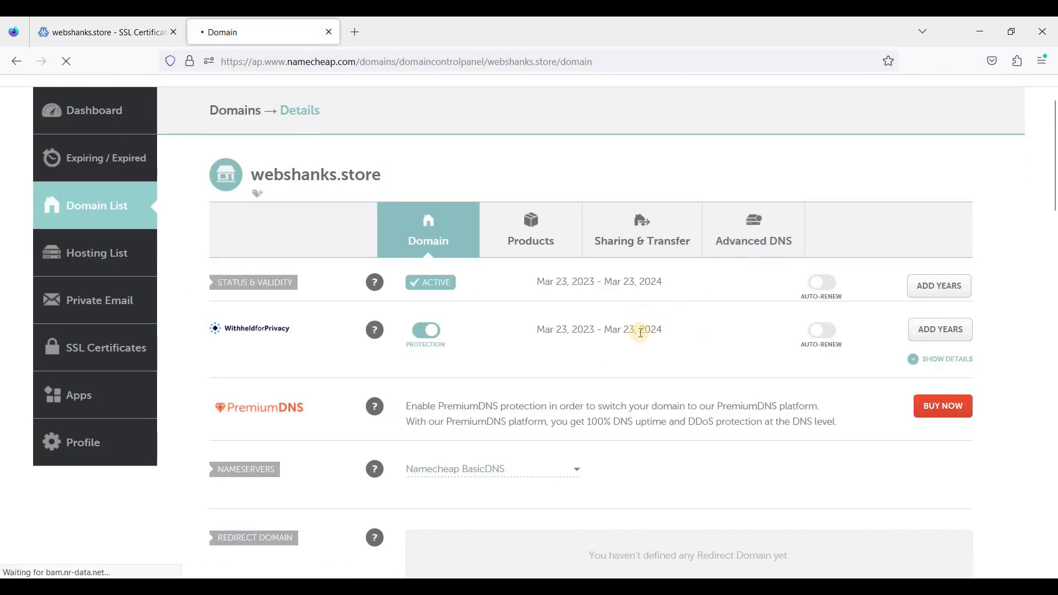
scroll(629, 356, "down", 3)
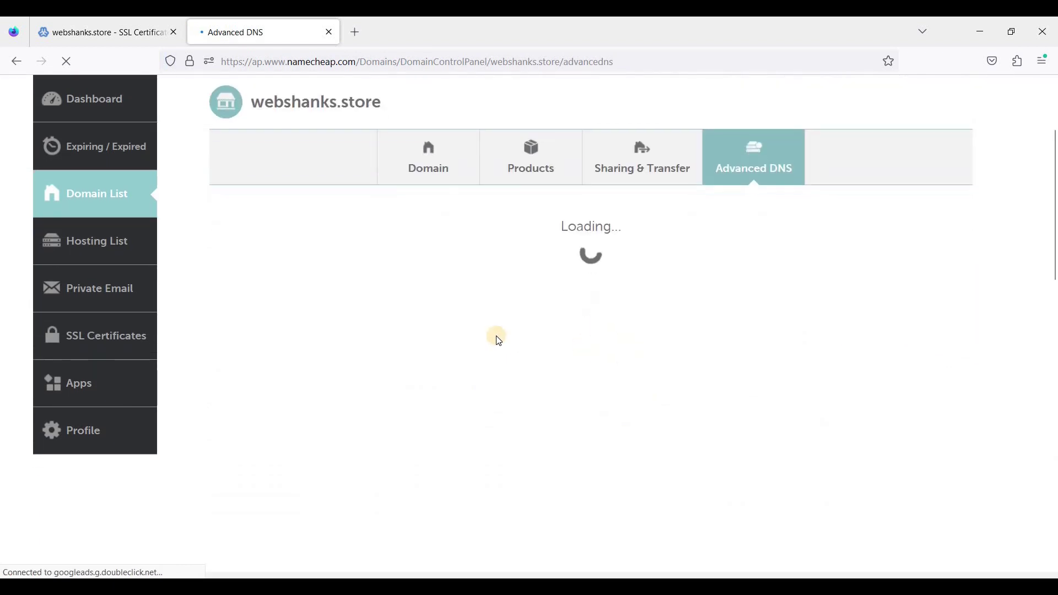
scroll(620, 390, "down", 2)
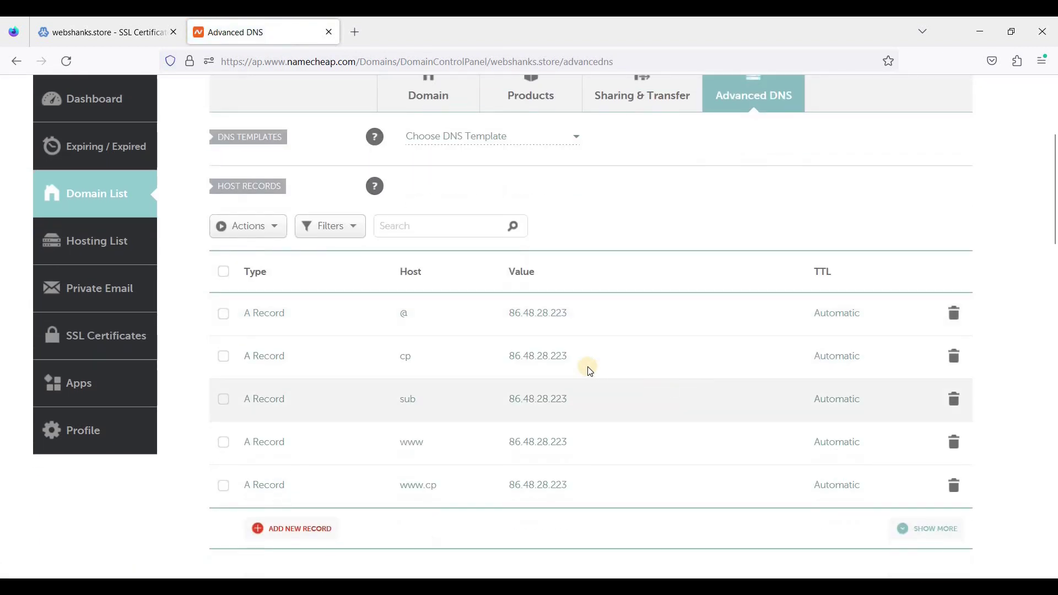
left_click(432, 318)
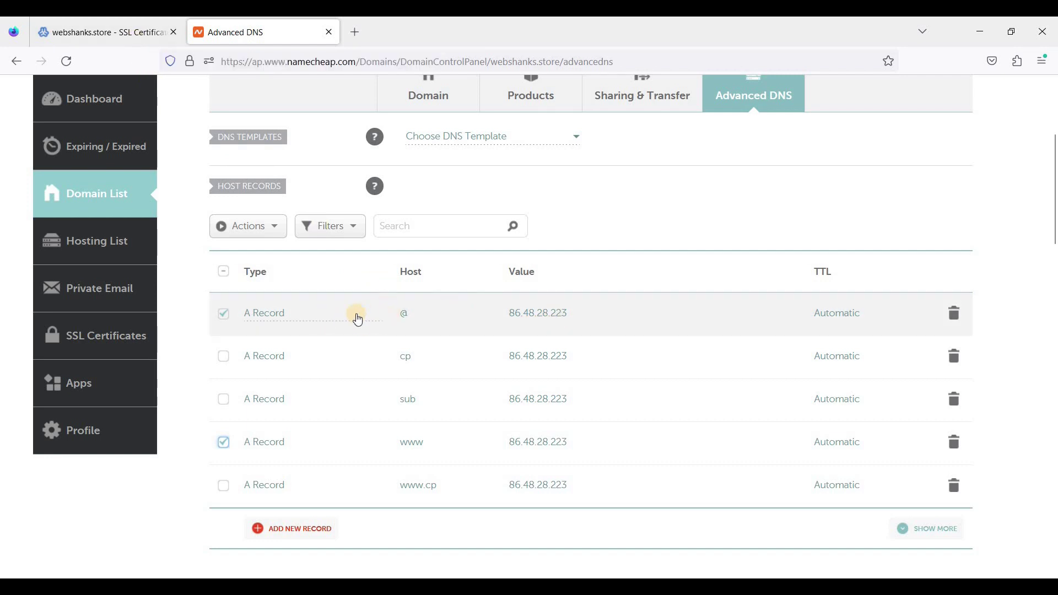
left_click(117, 33)
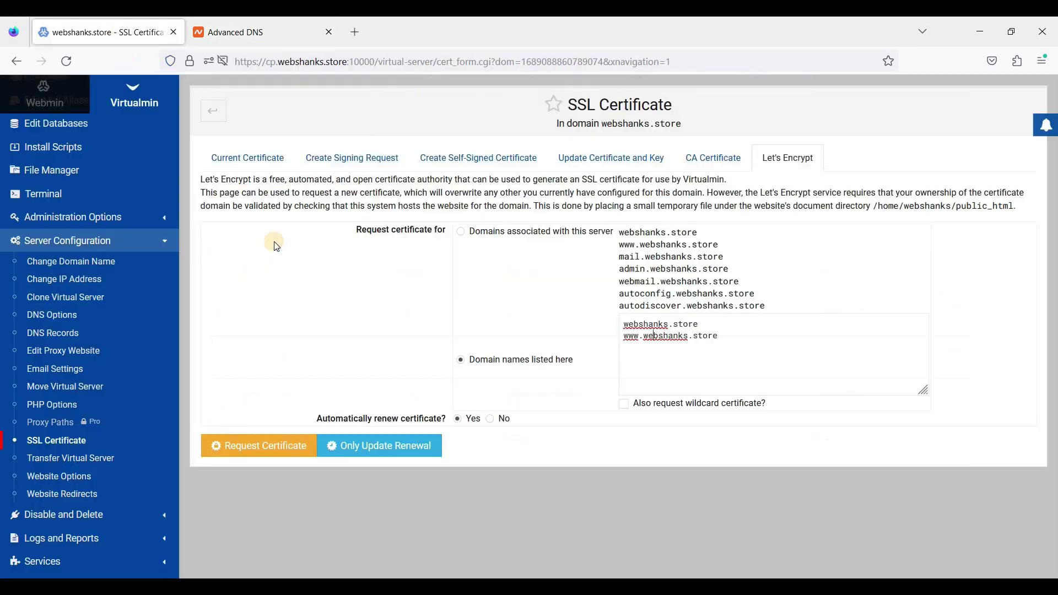
left_click(260, 453)
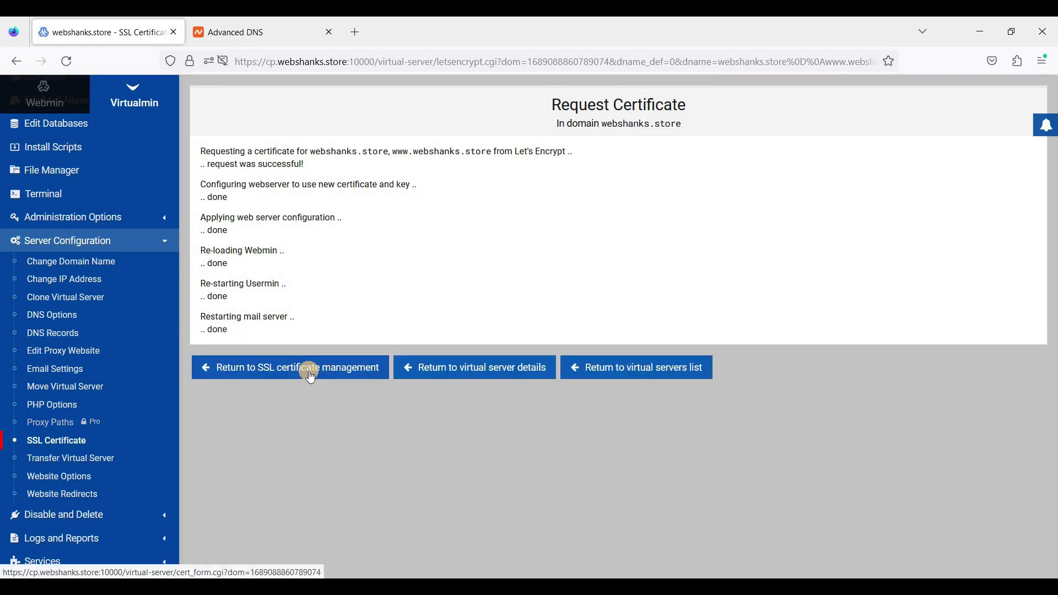
Set webshanks.store's Website Options to redirect all requests to SSL and save.
left_click(72, 481)
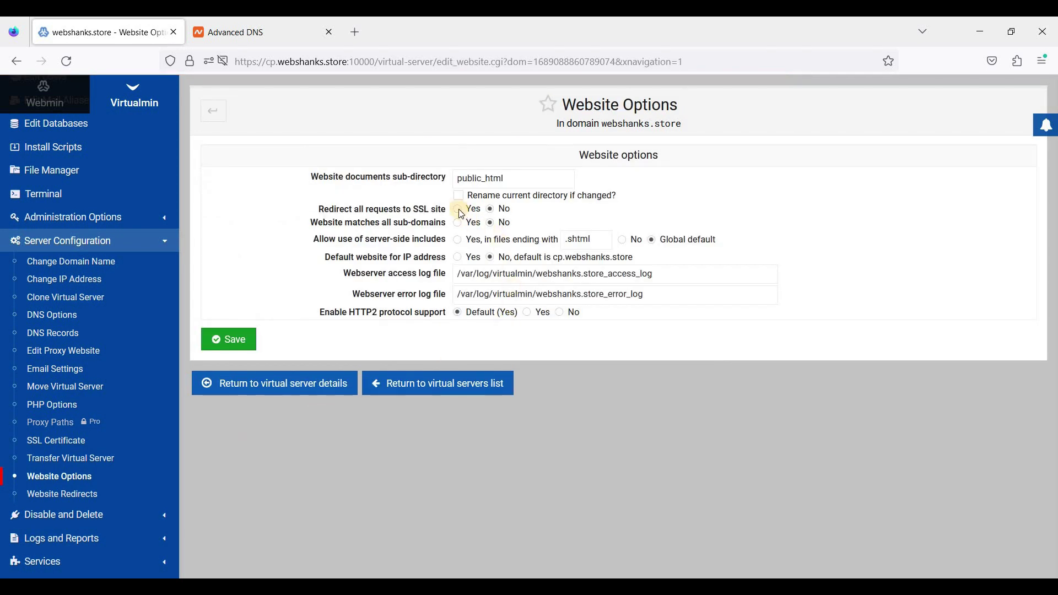
left_click(322, 210)
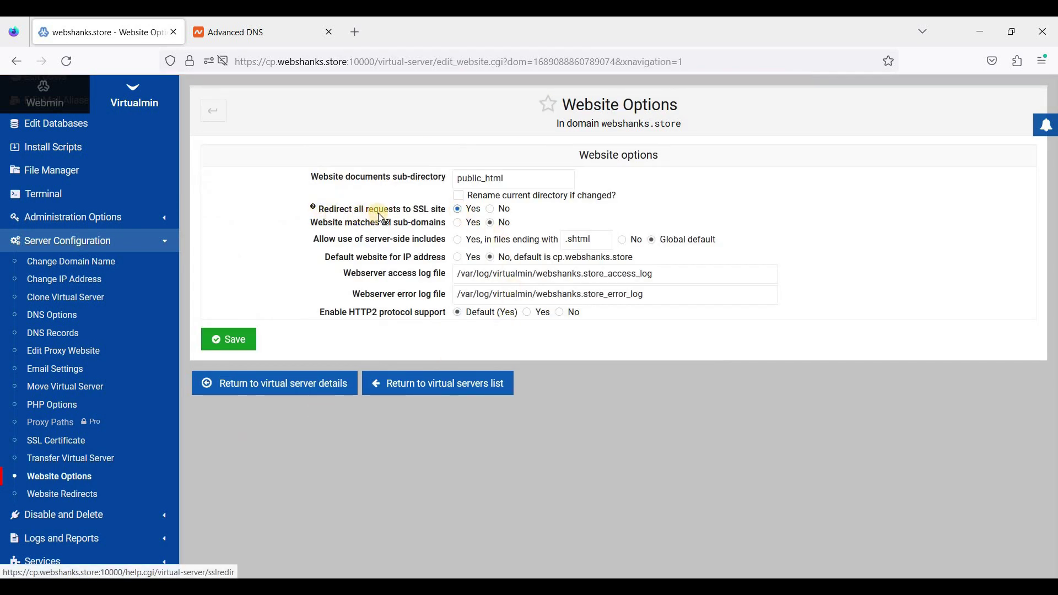
left_click(230, 338)
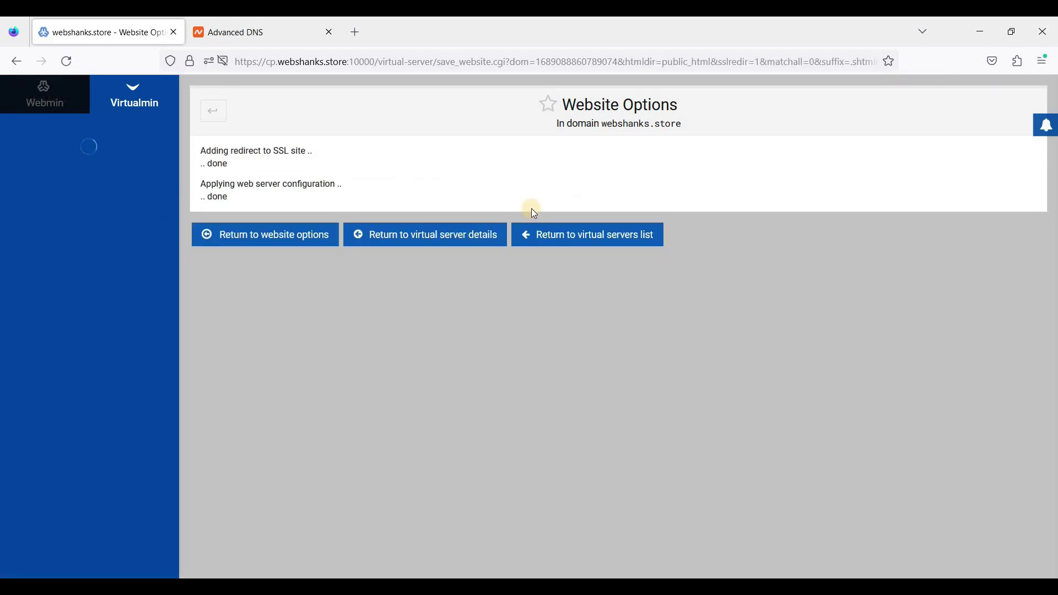
left_click_drag(601, 124, 683, 124)
right_click(639, 125)
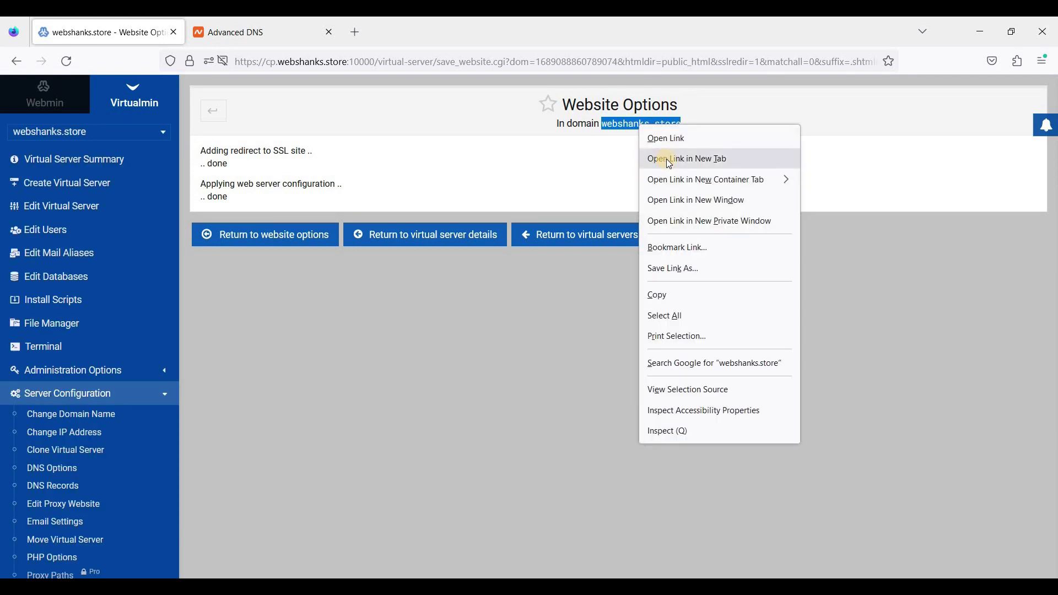
left_click(669, 160)
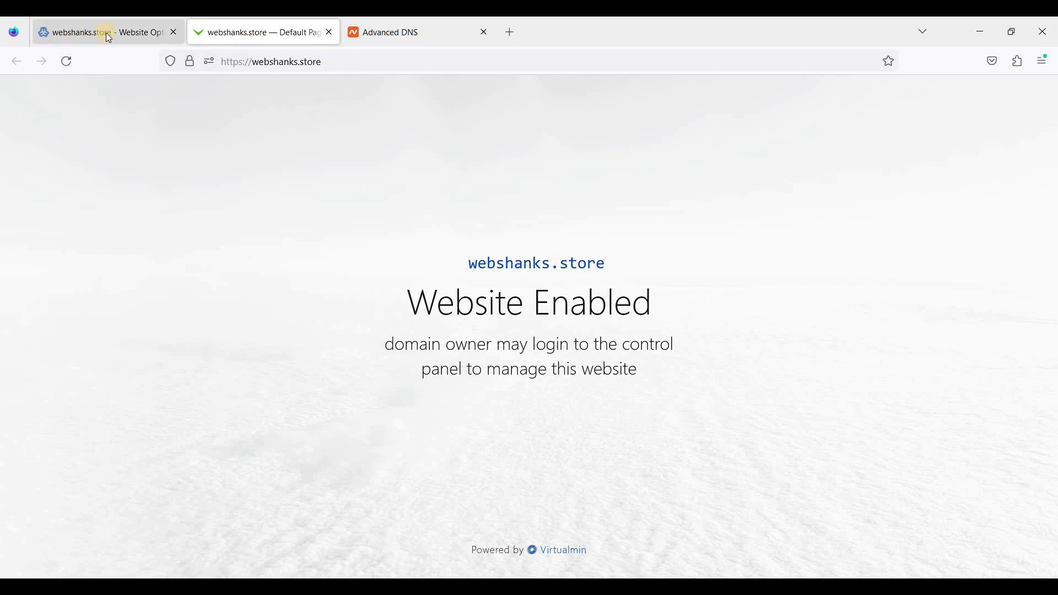
left_click(124, 31)
left_click(132, 132)
left_click(96, 215)
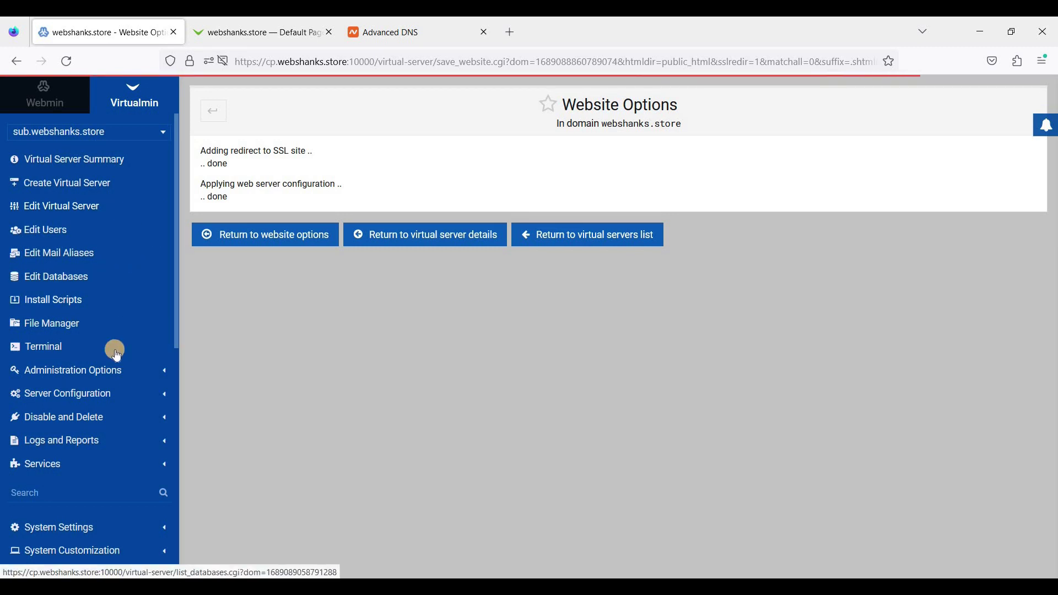
scroll(121, 373, "down", 3)
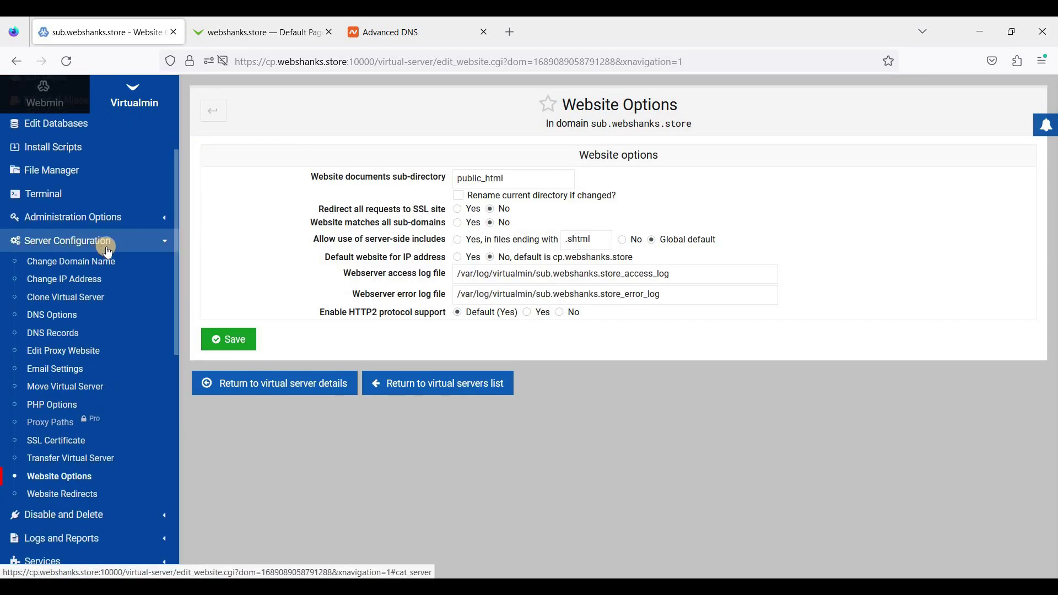
left_click(67, 442)
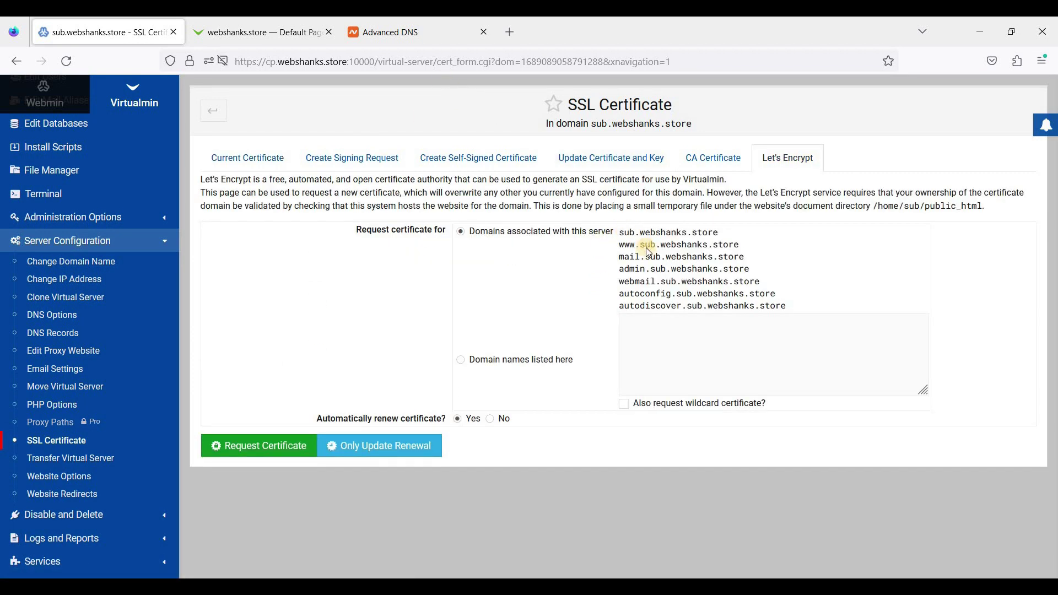
left_click_drag(721, 245, 620, 231)
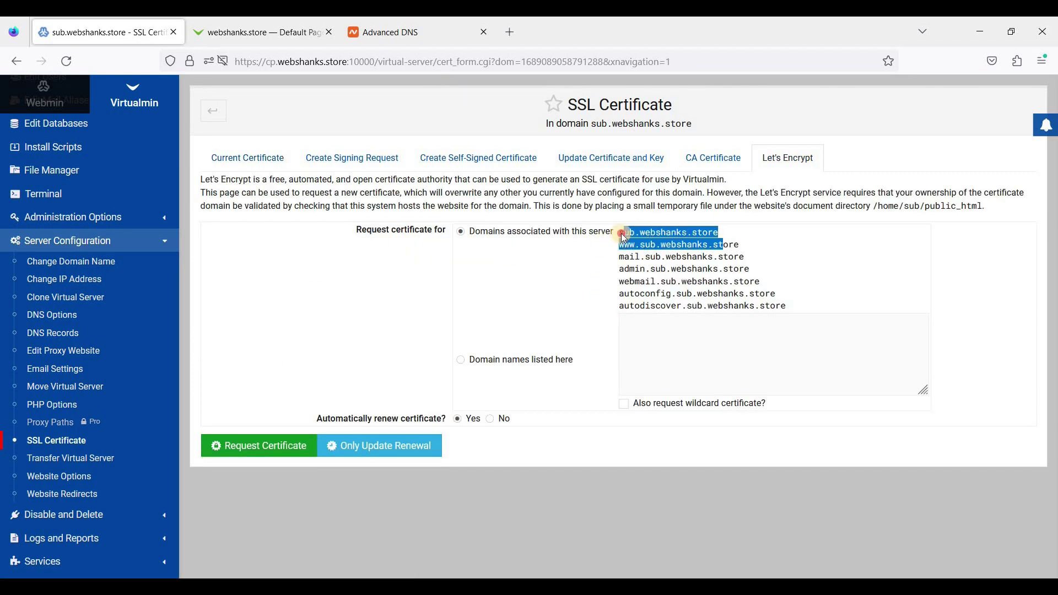
left_click(729, 243)
left_click_drag(732, 244, 709, 246)
right_click(707, 244)
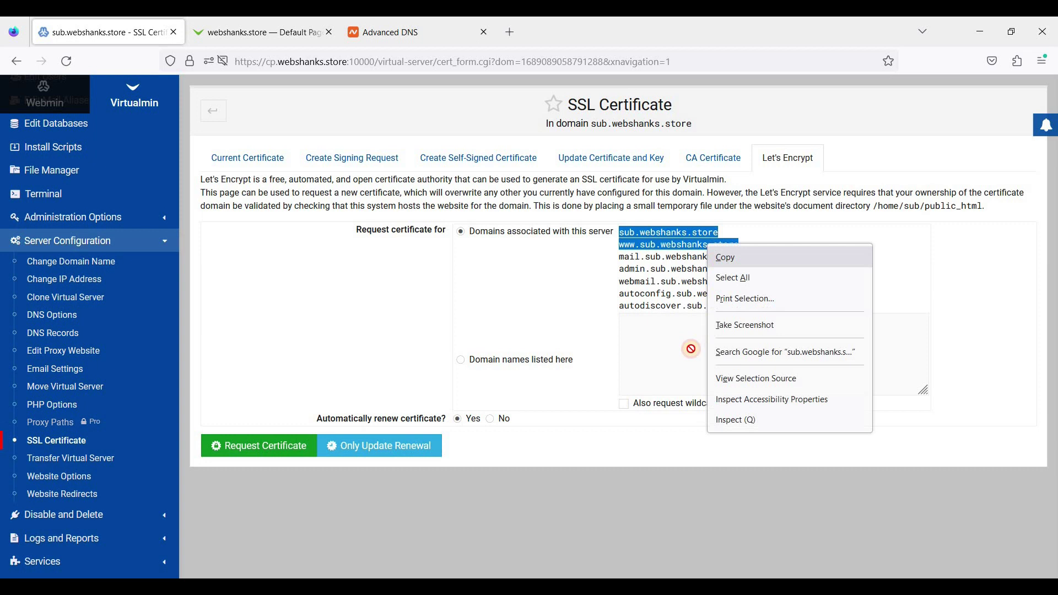
left_click(691, 348)
left_click(464, 360)
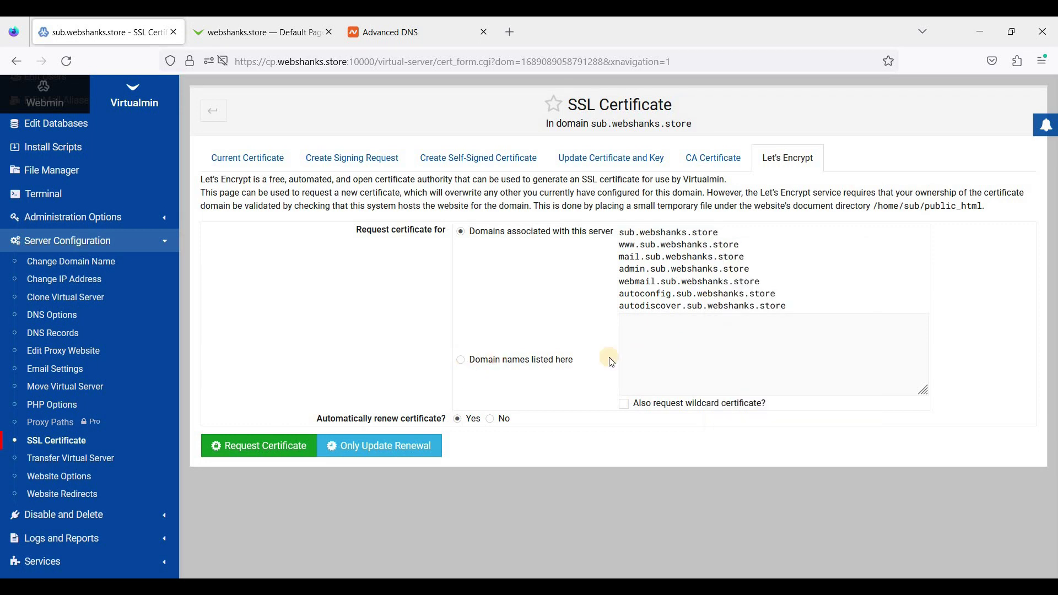
left_click(664, 358)
key("ctrl+v")
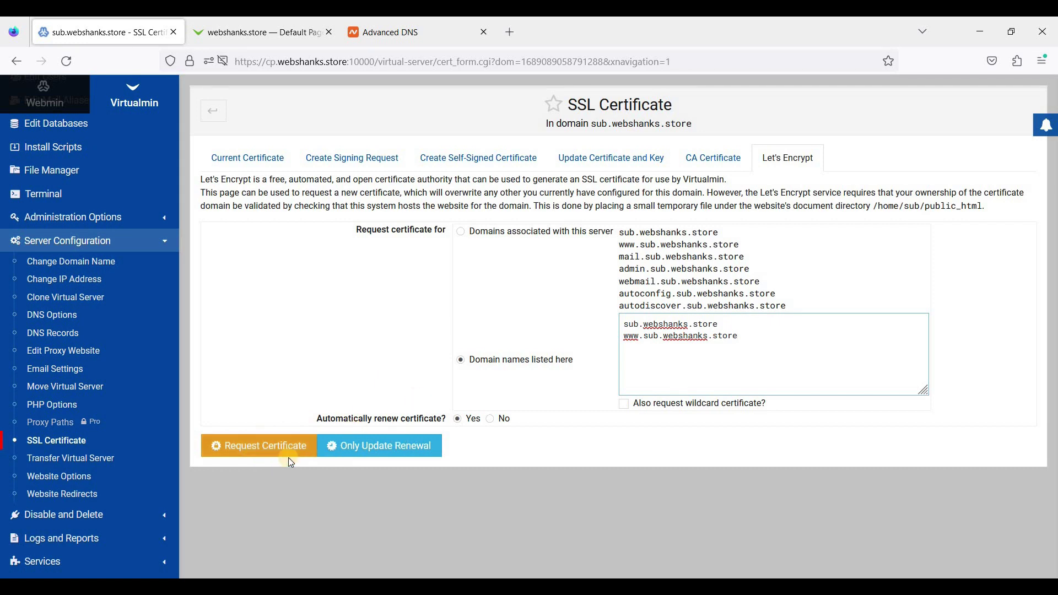
left_click(385, 33)
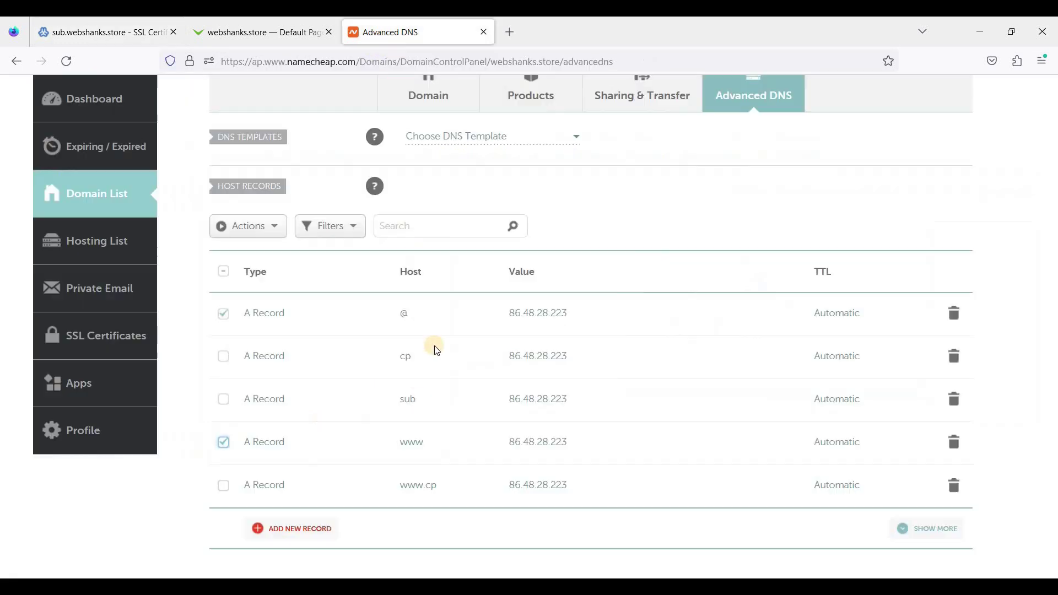
scroll(446, 343, "down", 1)
left_click(223, 240)
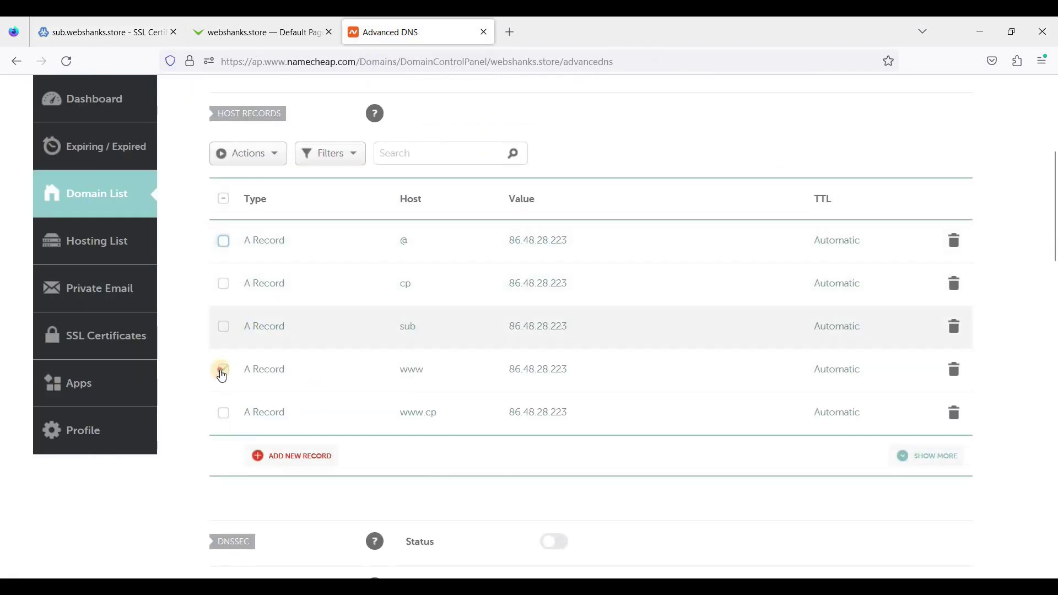
left_click(223, 326)
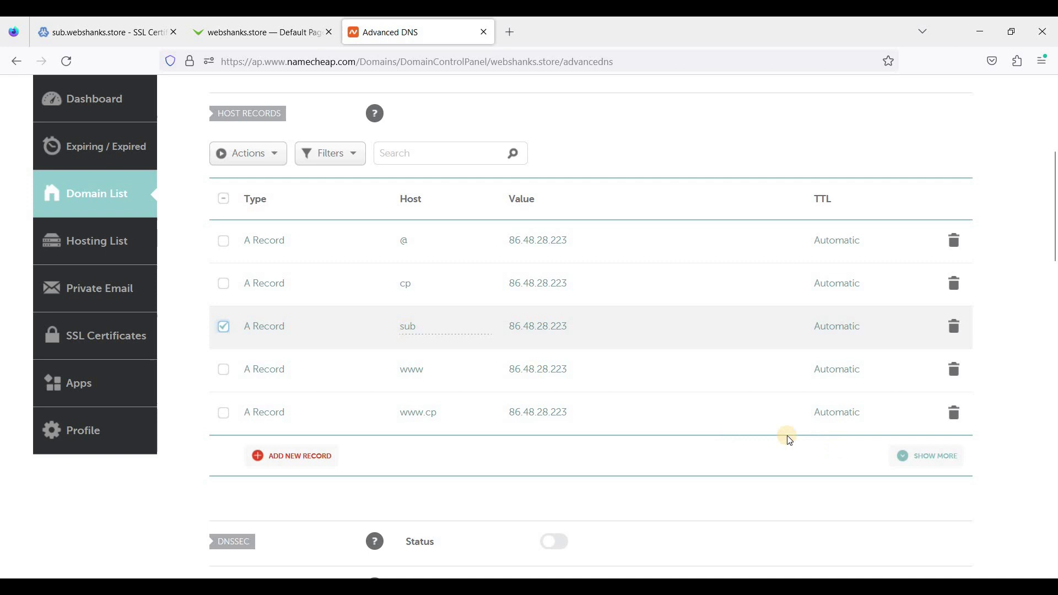
left_click(908, 460)
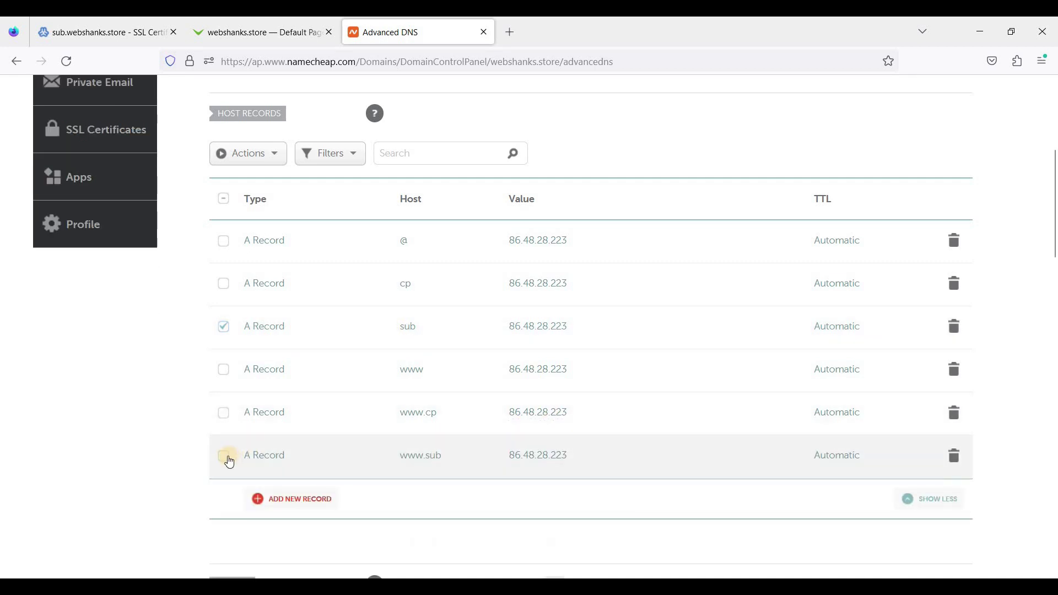
left_click(224, 455)
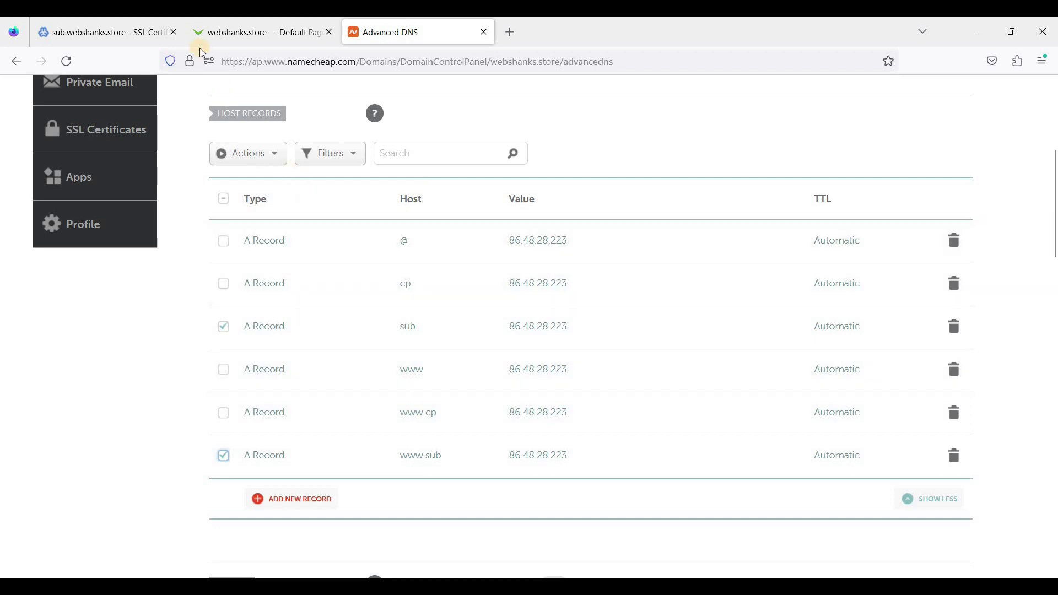
left_click(106, 33)
left_click(253, 457)
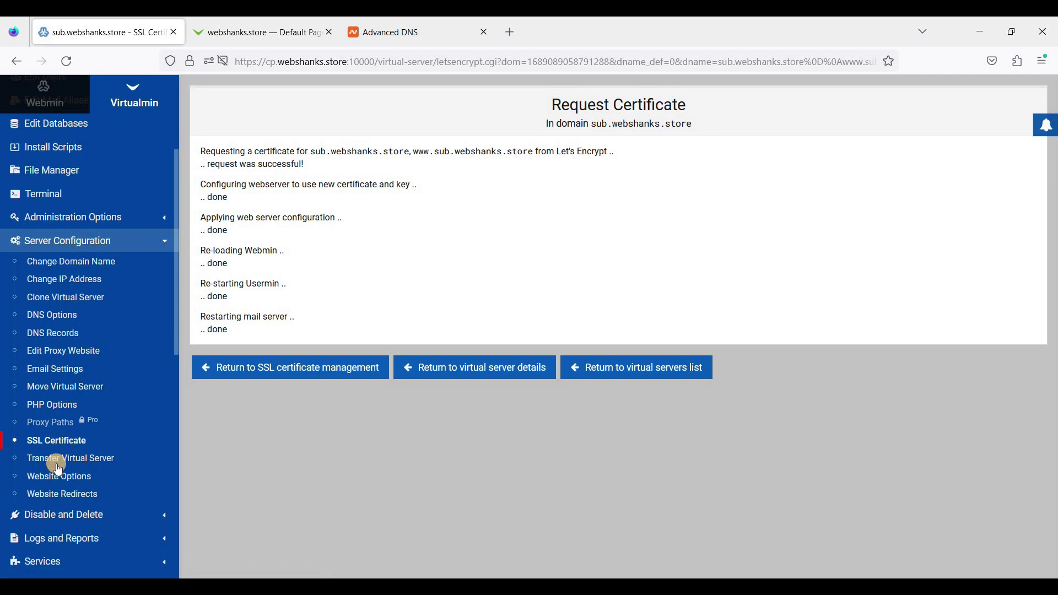
Set 'Redirect all requests to SSL site' to Yes for sub.webshanks.store and save it.
left_click(59, 483)
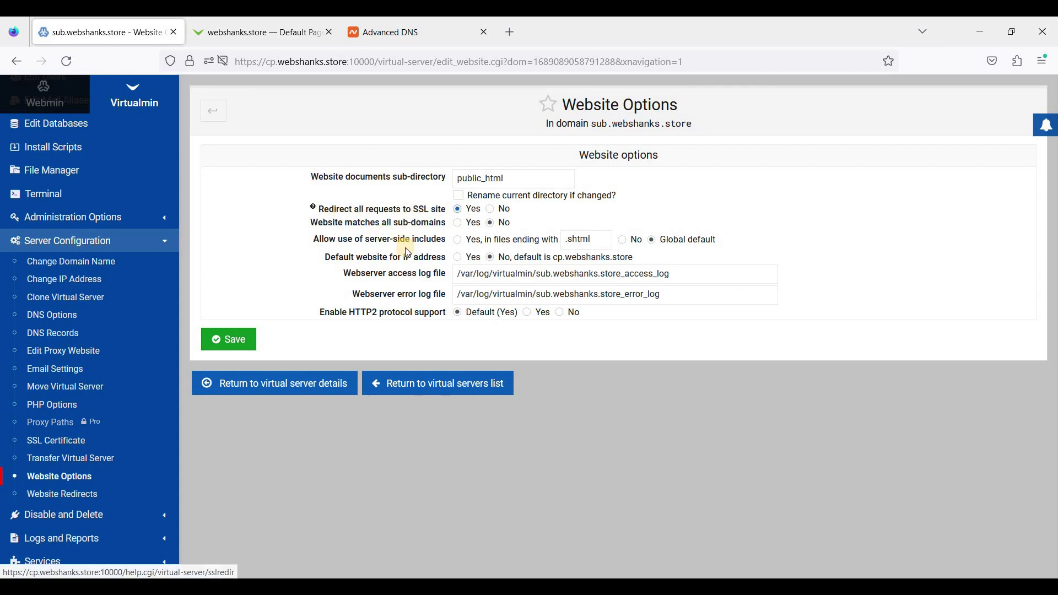
left_click(234, 338)
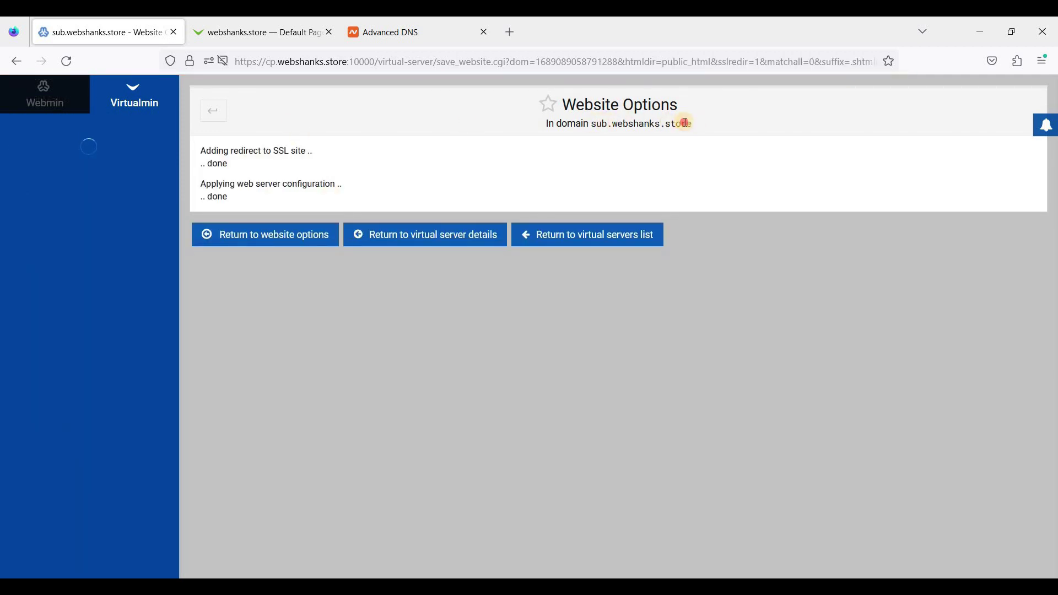
mouse_move(688, 124)
left_mouse_down()
mouse_move(594, 123)
mouse_move(692, 125)
left_mouse_up()
Open sub.webshanks.store in a new tab and switch between it and webshanks.store, both secure.
right_click(639, 158)
left_click(733, 159)
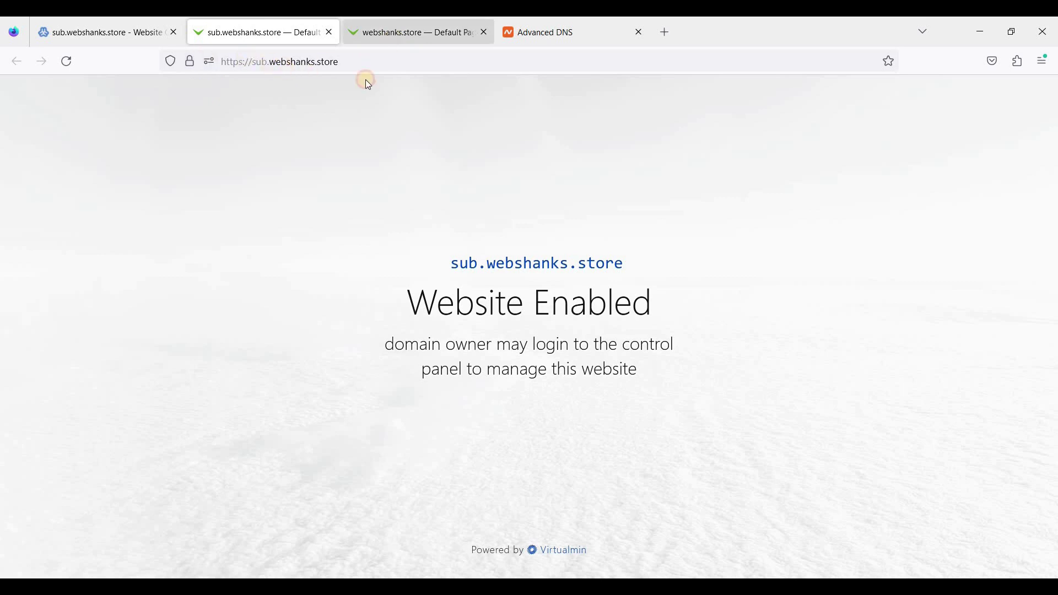
left_click(401, 43)
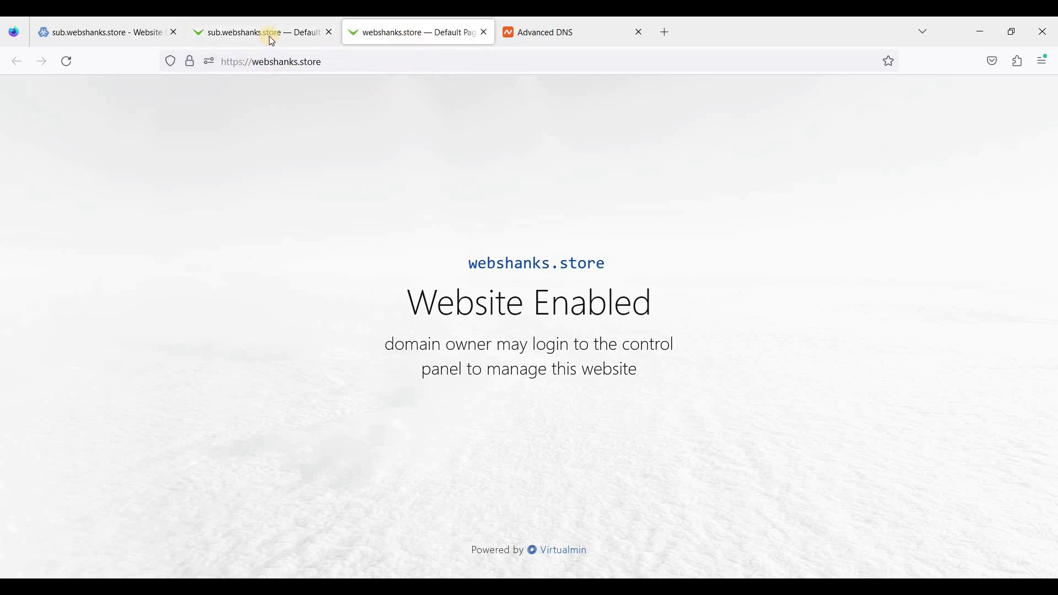
key("ctrl+shift+Tab")
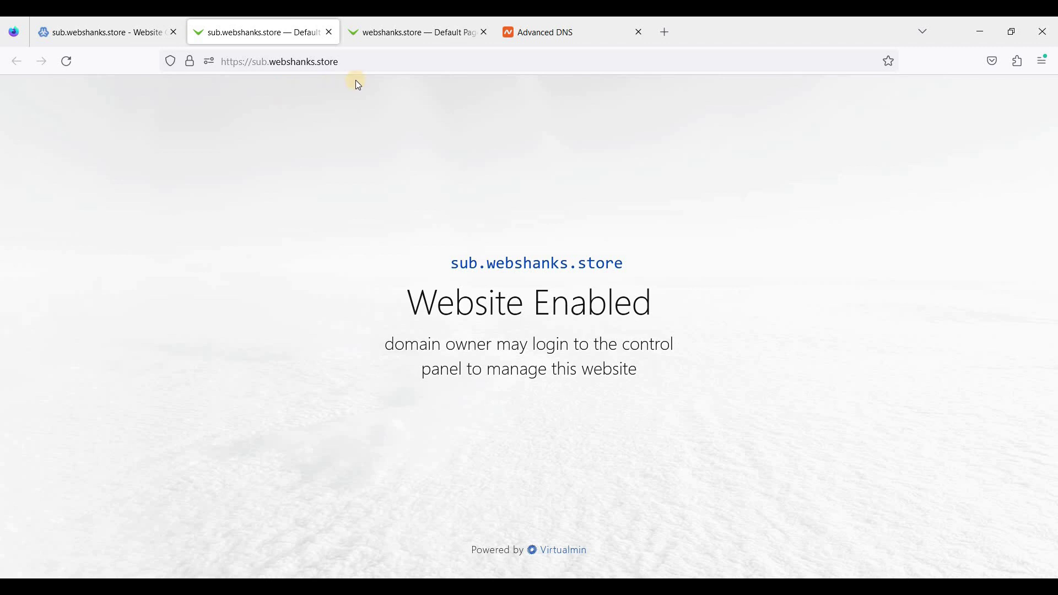
left_click(406, 43)
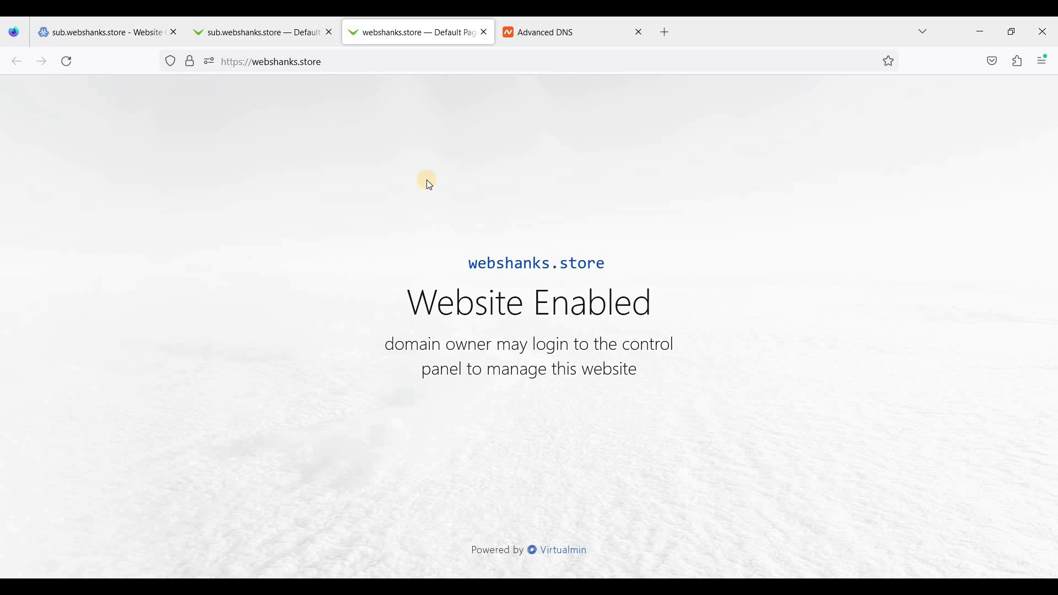
left_click(137, 44)
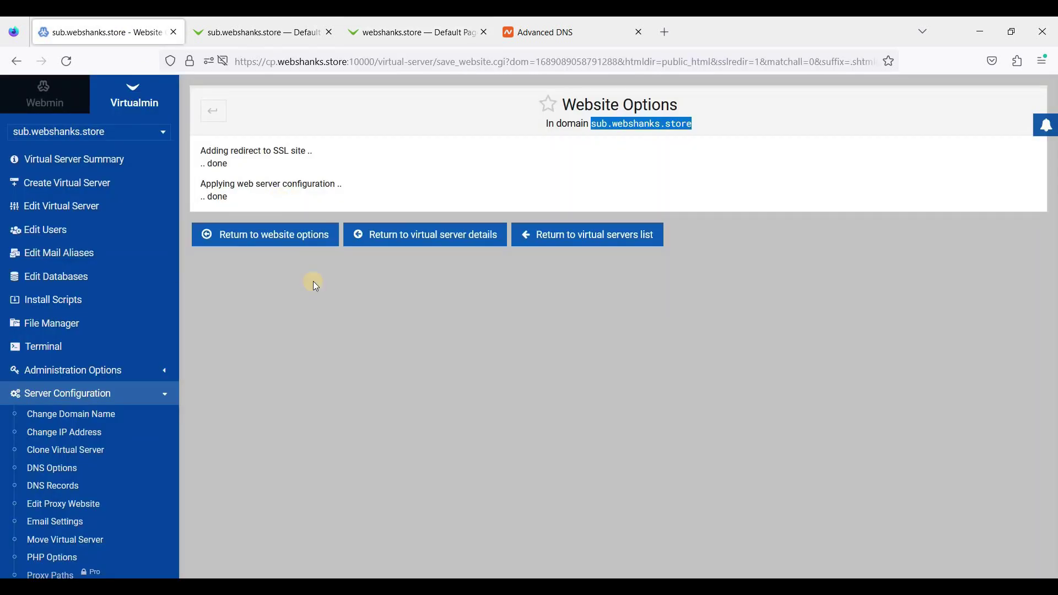